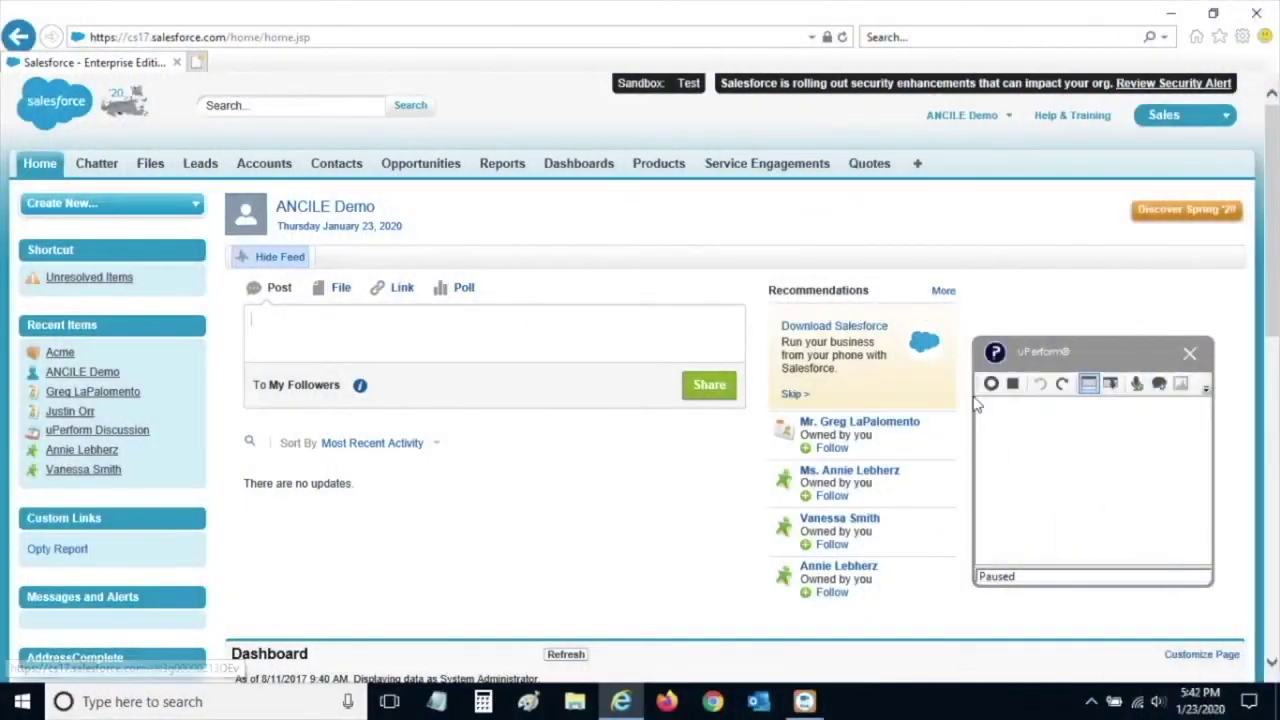
- Start recording and begin a new Salesforce contact, entering the contact's first and last name
{"action": "left_click", "coordinate": [991, 386]}
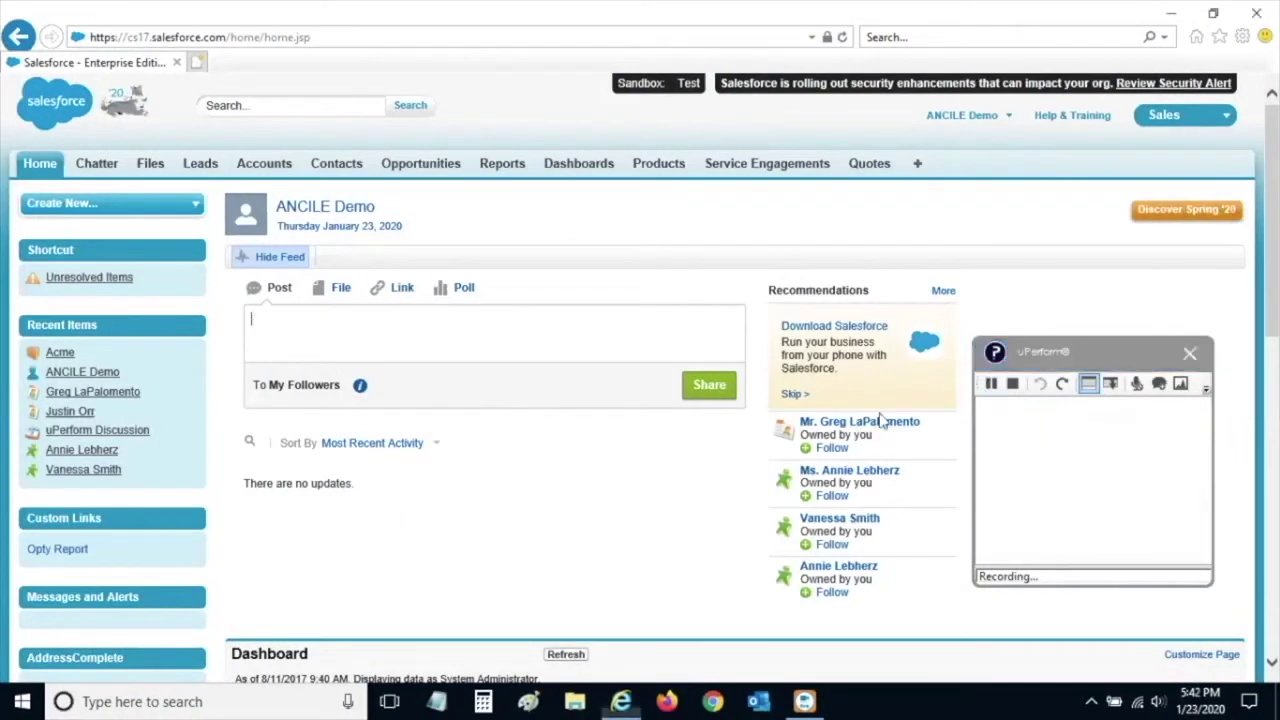
{"action": "left_click", "coordinate": [184, 207]}
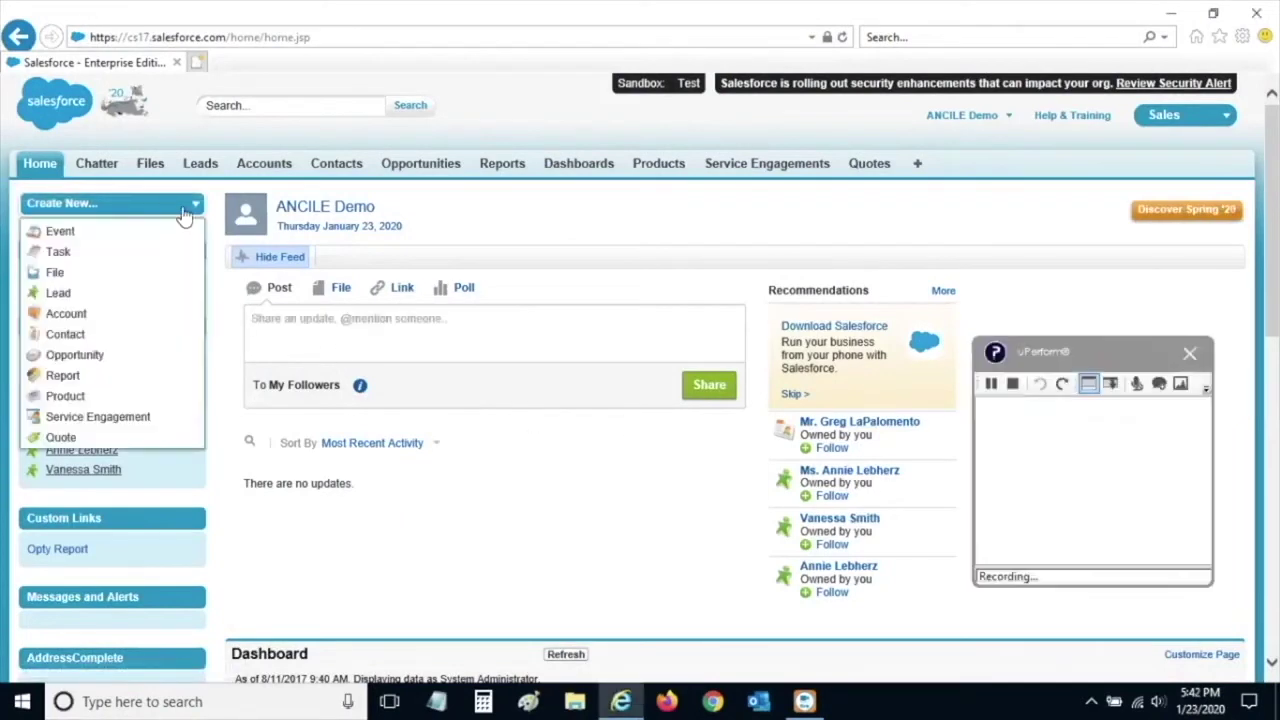
{"action": "left_click", "coordinate": [72, 336]}
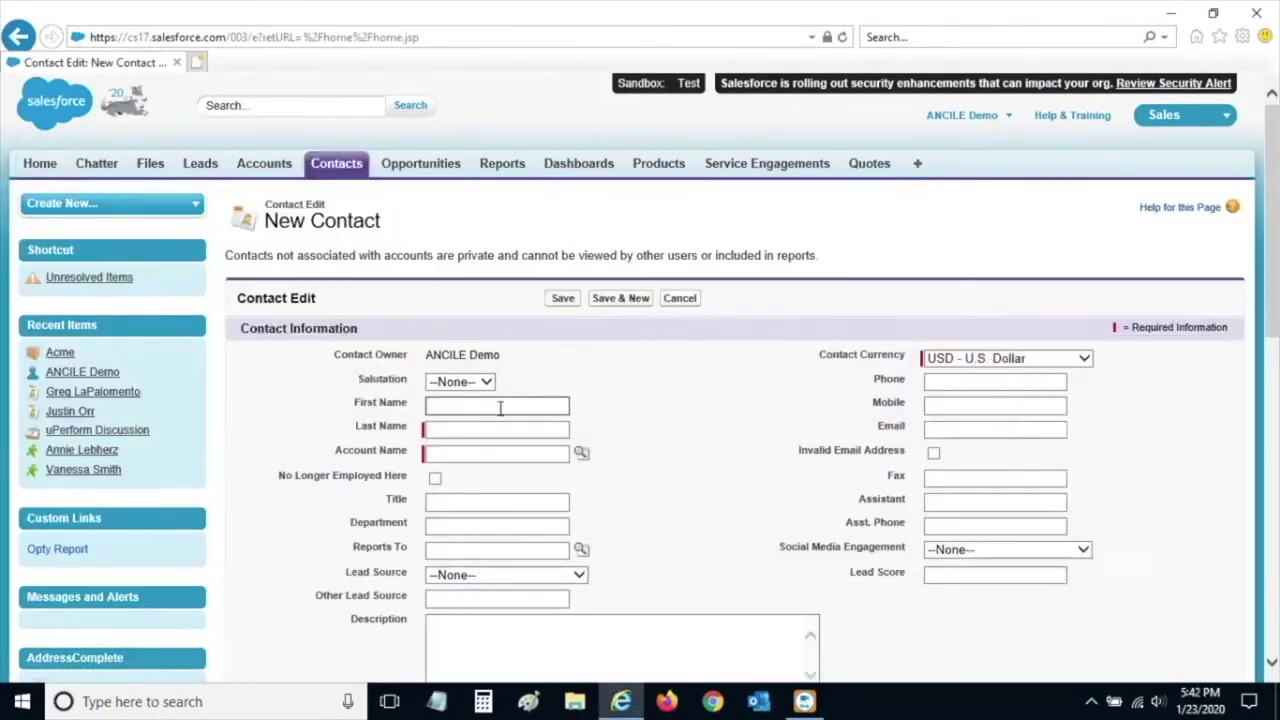
{"action": "type", "text": "James"}
{"action": "key", "text": "Tab"}
{"action": "type", "text": "Bond"}
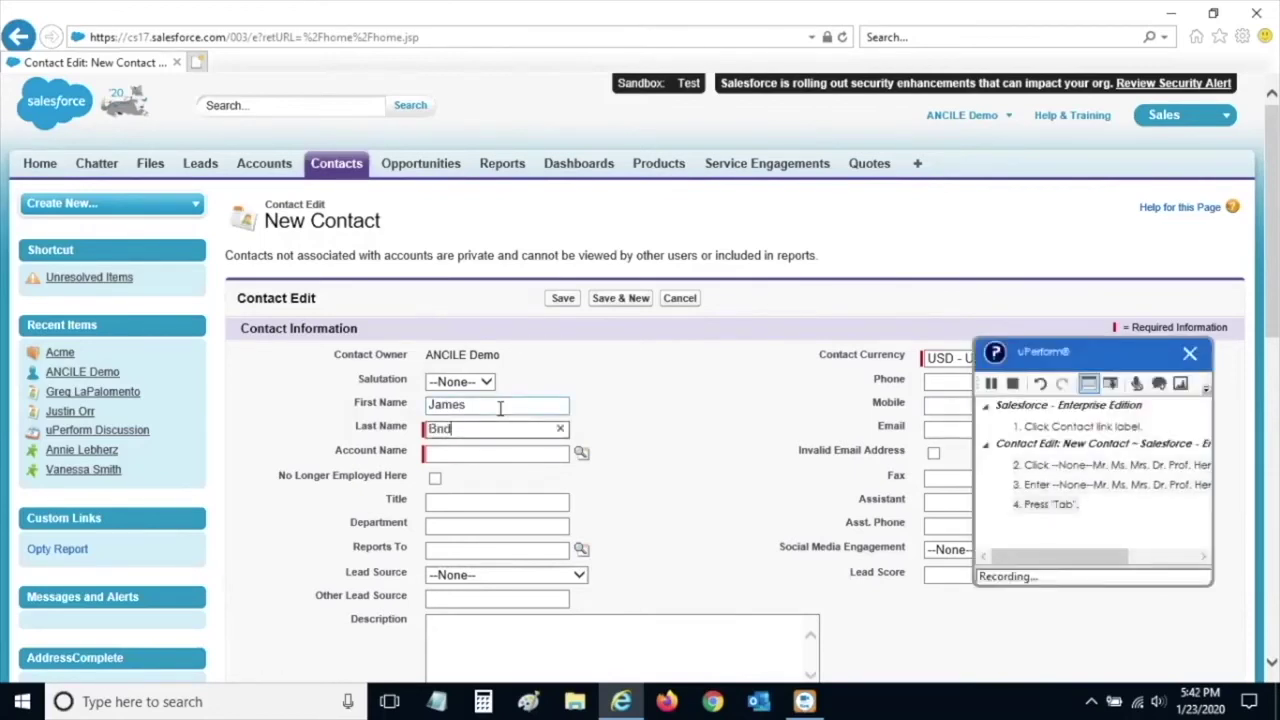
{"action": "key", "text": "BackSpace"}
{"action": "key", "text": "BackSpace"}
{"action": "type", "text": "on"}
{"action": "type", "text": "d"}
- Link the contact to the Acme account, save it, and stop the recording
{"action": "left_click", "coordinate": [580, 455]}
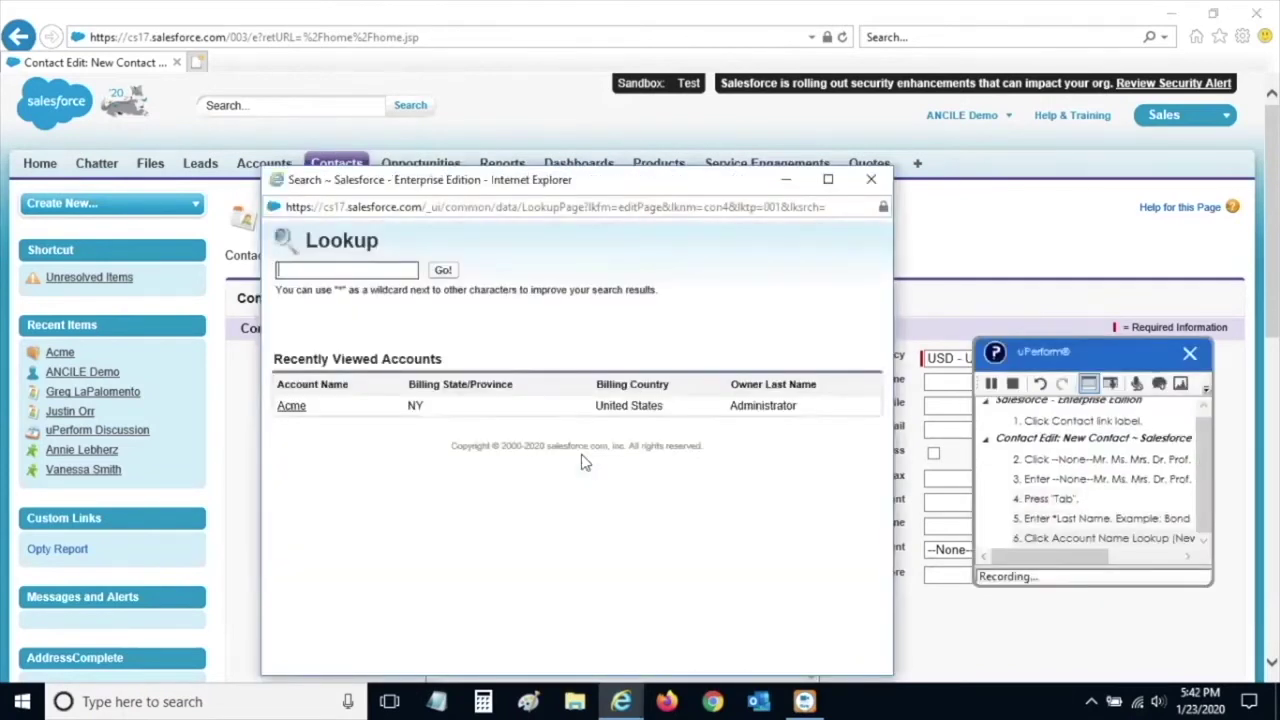
{"action": "left_click", "coordinate": [291, 406]}
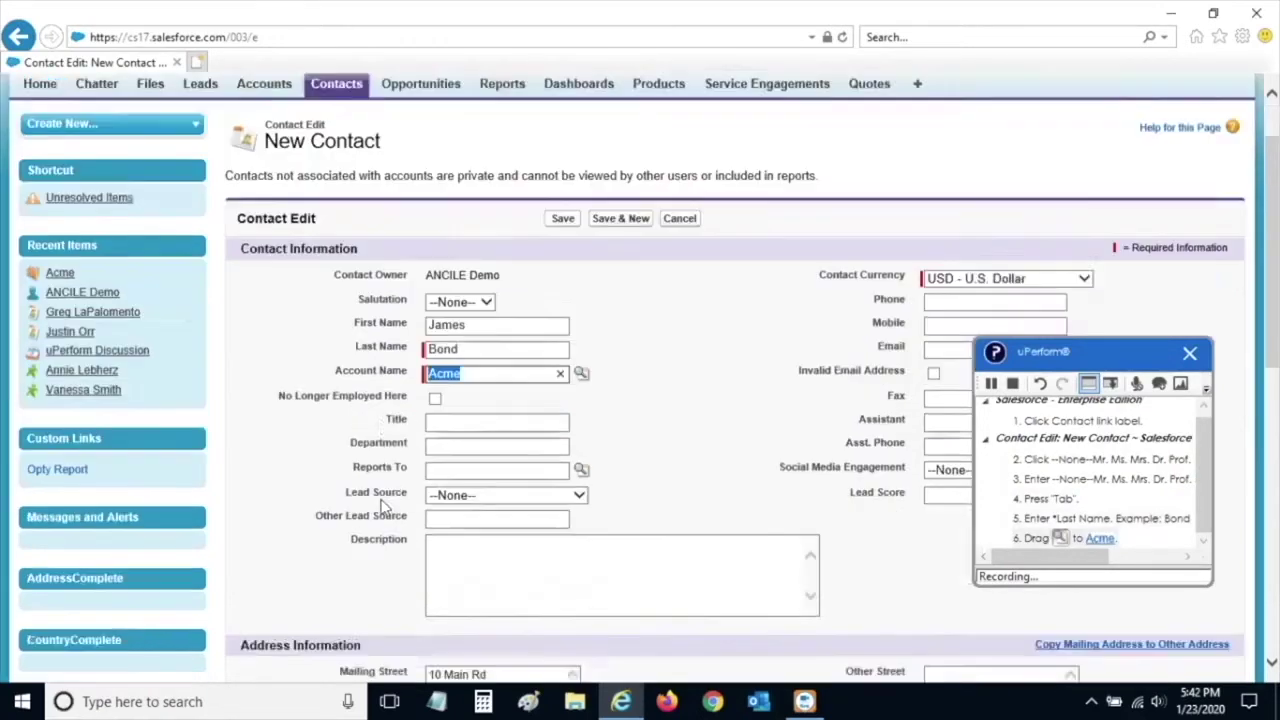
{"action": "scroll", "coordinate": [470, 560], "scroll_direction": "down", "scroll_amount": 15}
{"action": "left_click", "coordinate": [563, 592]}
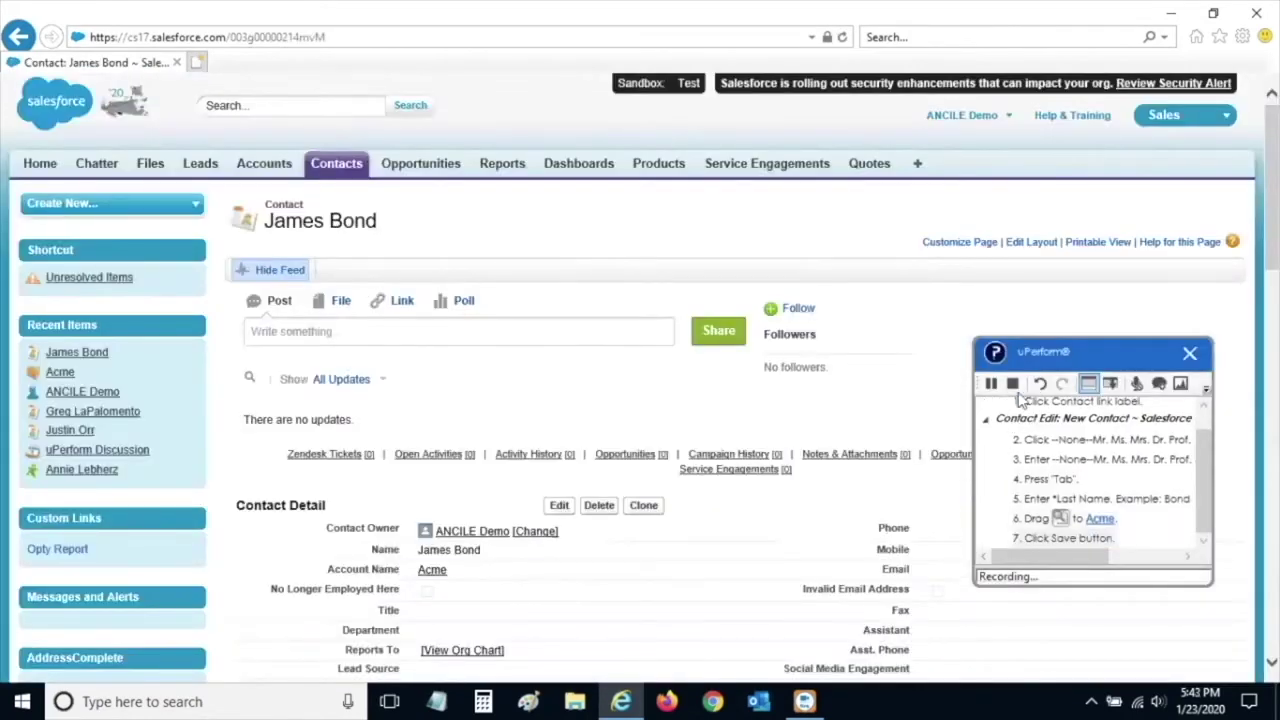
{"action": "left_click", "coordinate": [1012, 384]}
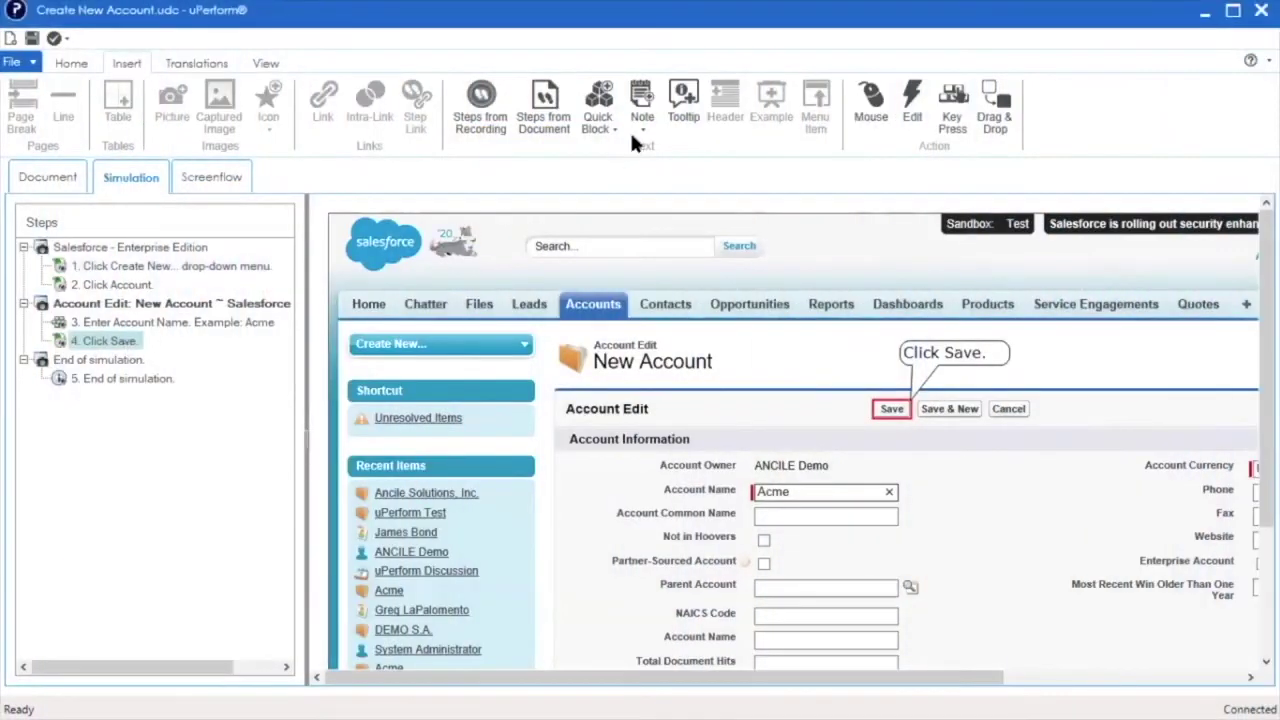
- Place a highlighted note beside Save explaining that Save & New saves the account and creates another
{"action": "left_click", "coordinate": [638, 128]}
{"action": "left_click", "coordinate": [646, 152]}
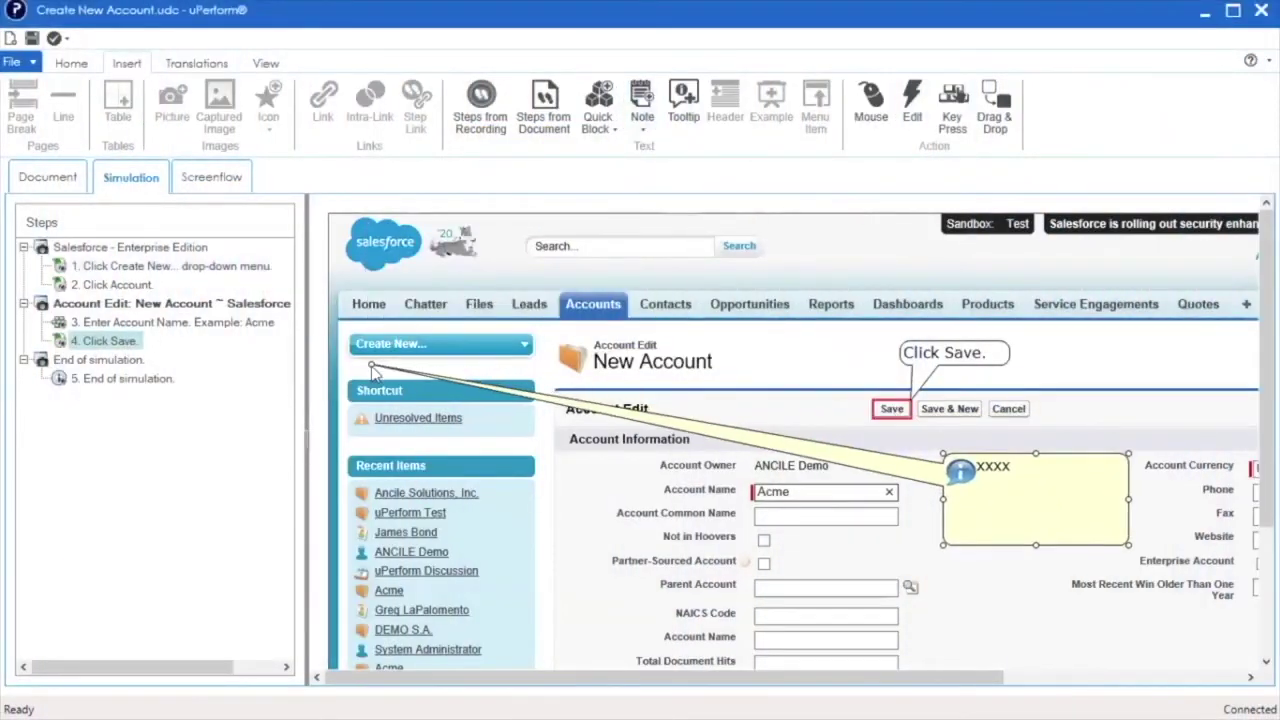
{"action": "left_click", "coordinate": [953, 430]}
{"action": "double_click", "coordinate": [993, 466]}
{"action": "type", "text": "The Save & New button allows you to save"}
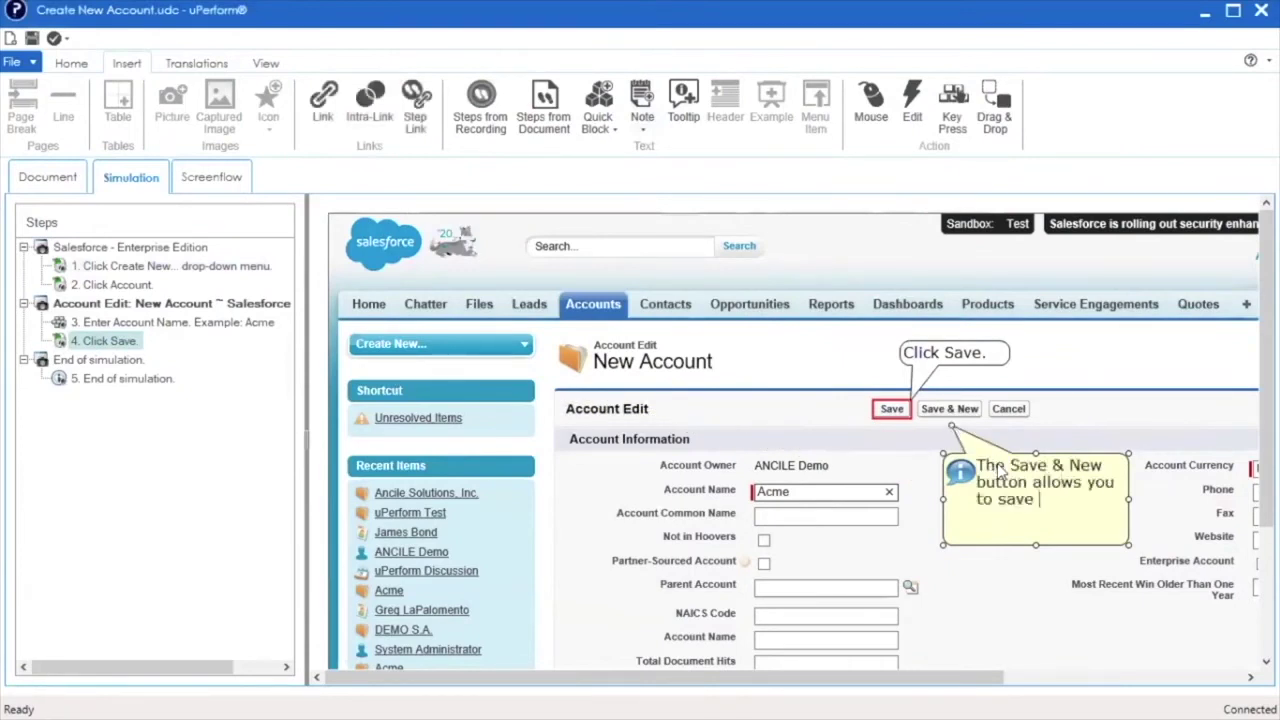
{"action": "type", "text": " the new account and immediately create another account."}
{"action": "left_click", "coordinate": [1000, 604]}
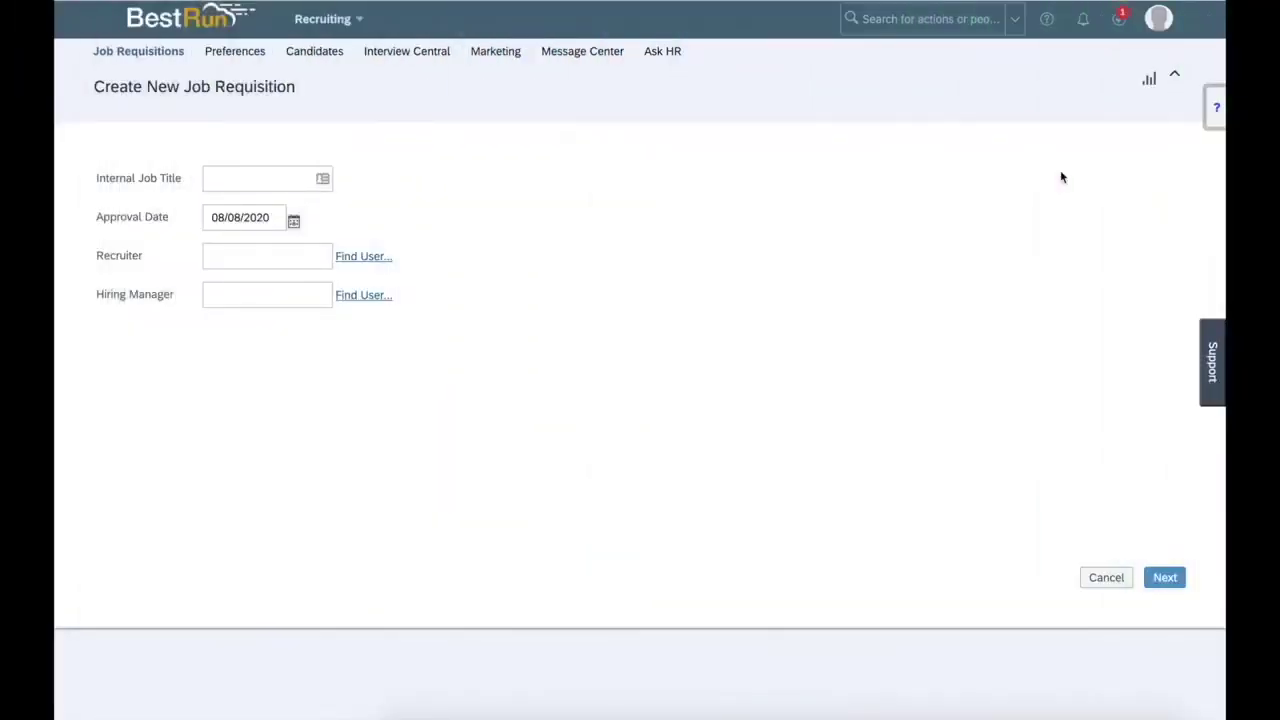
- Open the ? help panel and scroll through the Create New Job Requisition guide
{"action": "left_click", "coordinate": [1214, 115]}
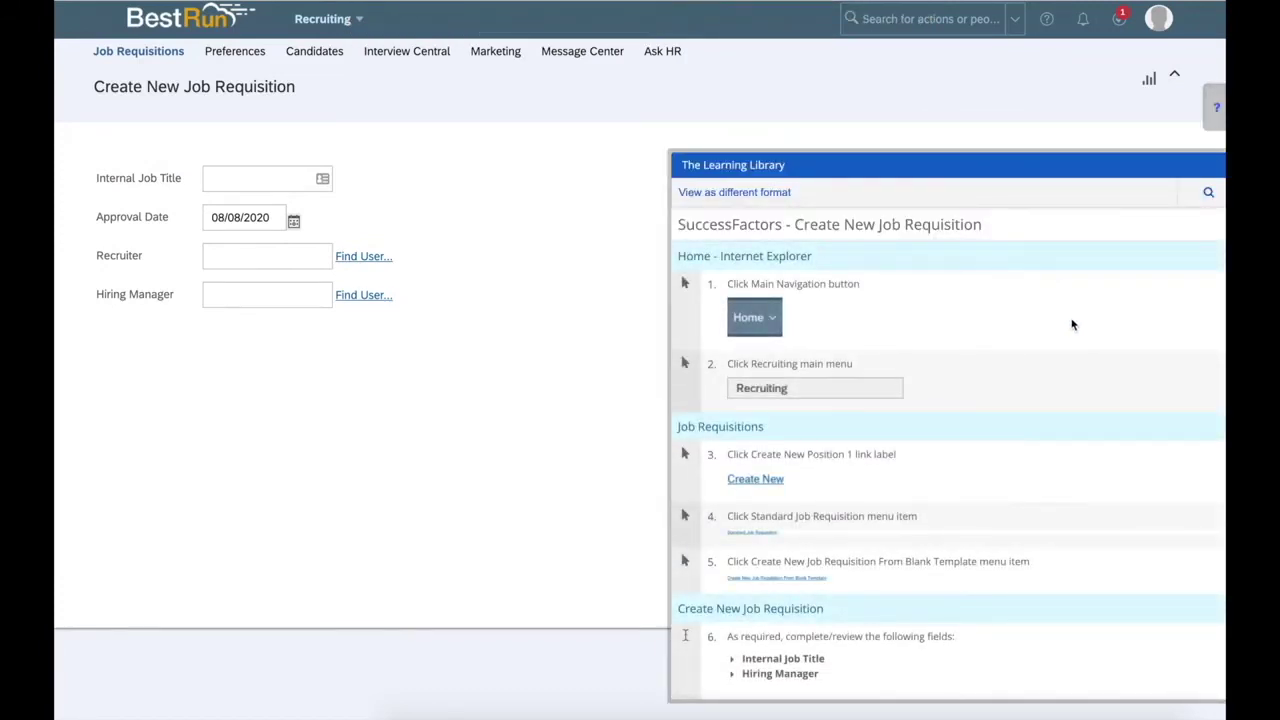
{"action": "scroll", "coordinate": [1072, 324], "scroll_direction": "down", "scroll_amount": 1}
{"action": "scroll", "coordinate": [1072, 324], "scroll_direction": "down", "scroll_amount": 2}
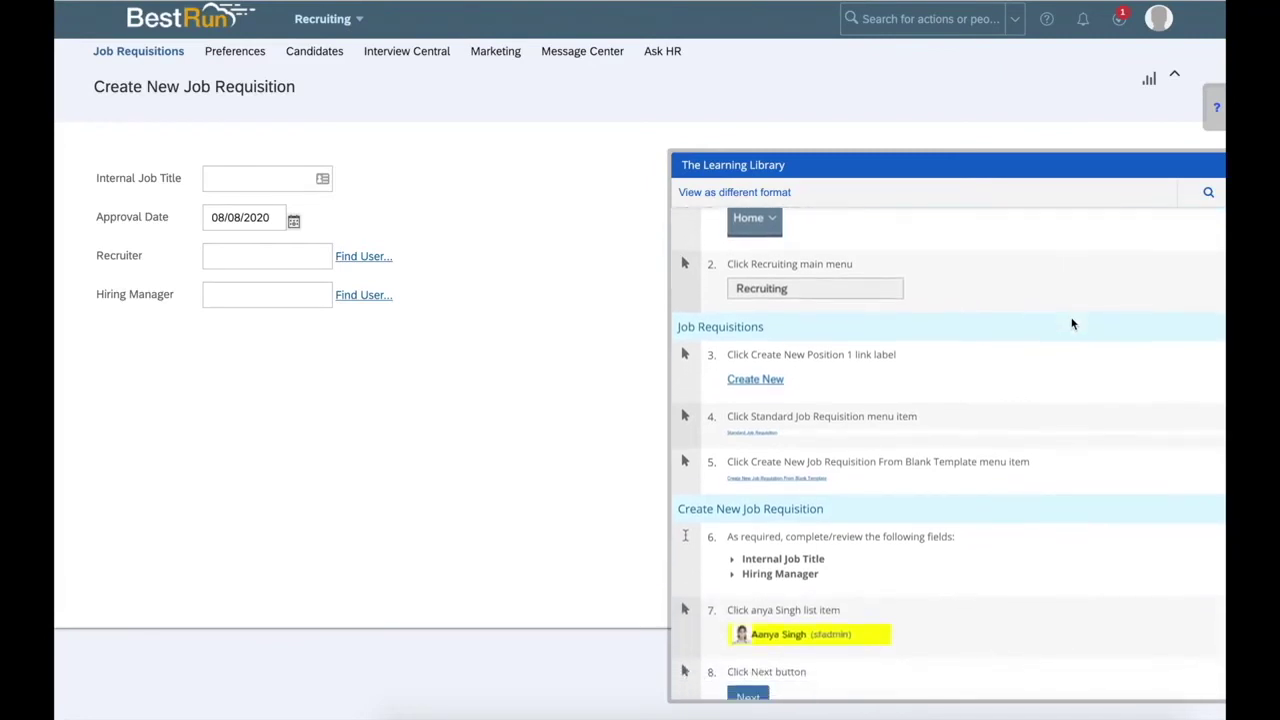
{"action": "scroll", "coordinate": [1072, 324], "scroll_direction": "down", "scroll_amount": 2}
{"action": "scroll", "coordinate": [1072, 324], "scroll_direction": "down", "scroll_amount": 2}
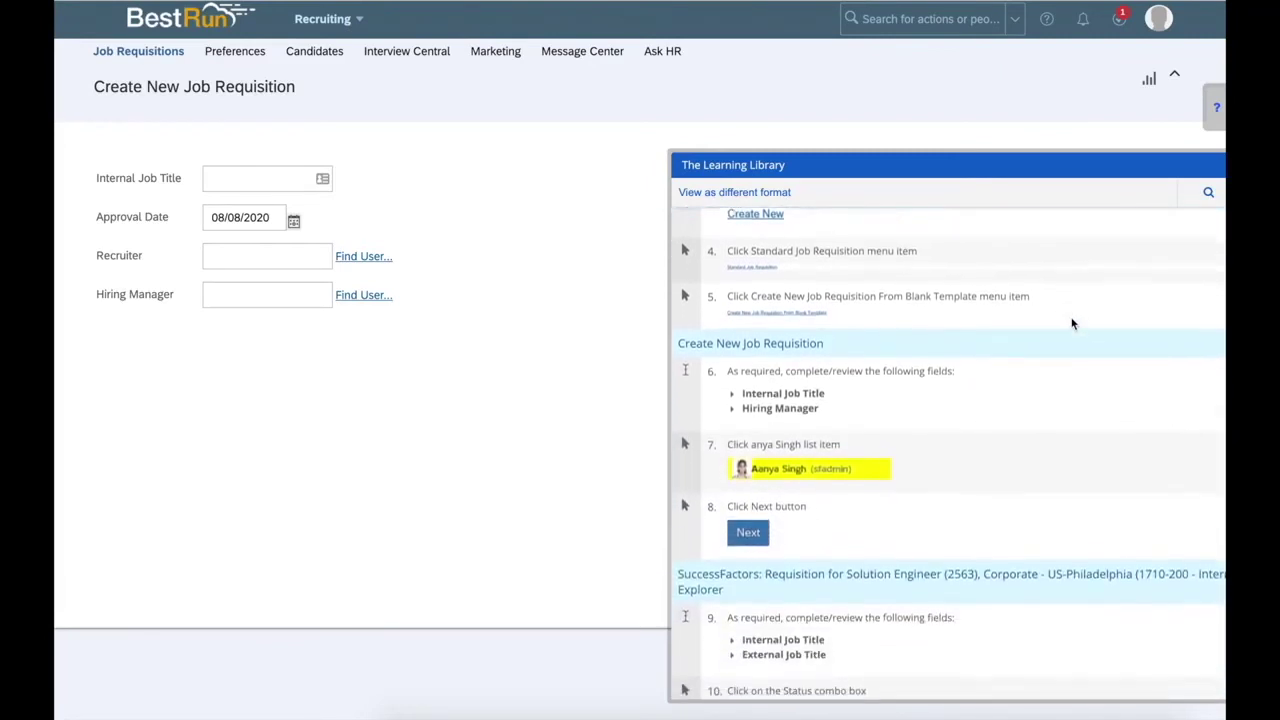
{"action": "scroll", "coordinate": [1072, 324], "scroll_direction": "down", "scroll_amount": 3}
{"action": "scroll", "coordinate": [1072, 324], "scroll_direction": "down", "scroll_amount": 1}
{"action": "scroll", "coordinate": [1072, 324], "scroll_direction": "down", "scroll_amount": 3}
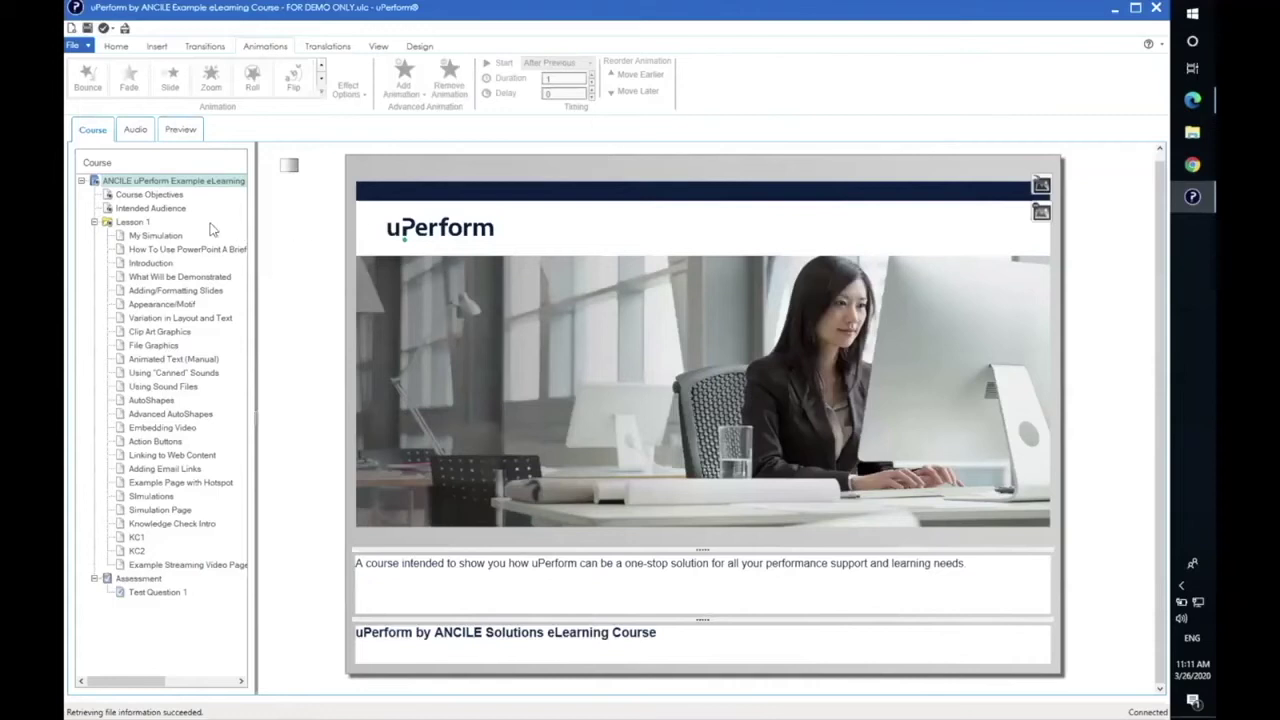
- Choose Insert Page on Lesson 1 in the Course tree to show the page stencils
{"action": "right_click", "coordinate": [137, 230]}
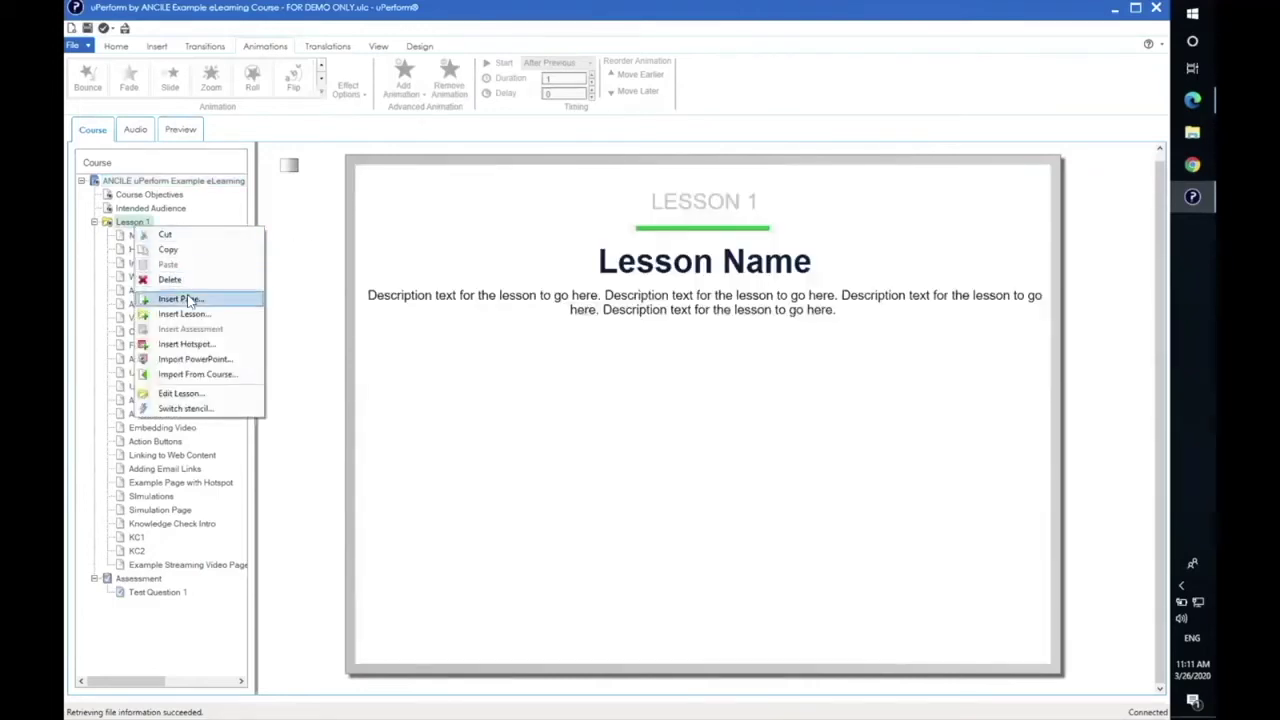
{"action": "left_click", "coordinate": [170, 298]}
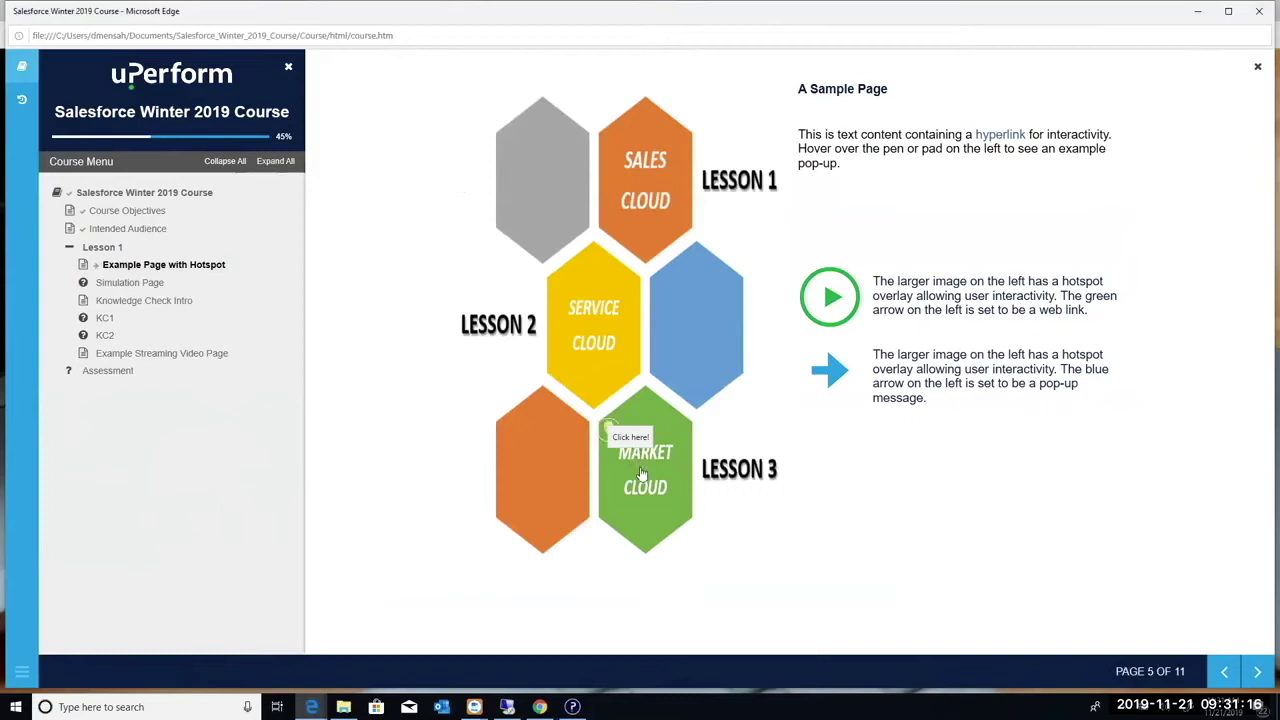
- View the Market Cloud hotspot, then answer the assessment with Elkridge, MD and reach the 100 score
{"action": "left_click", "coordinate": [641, 472]}
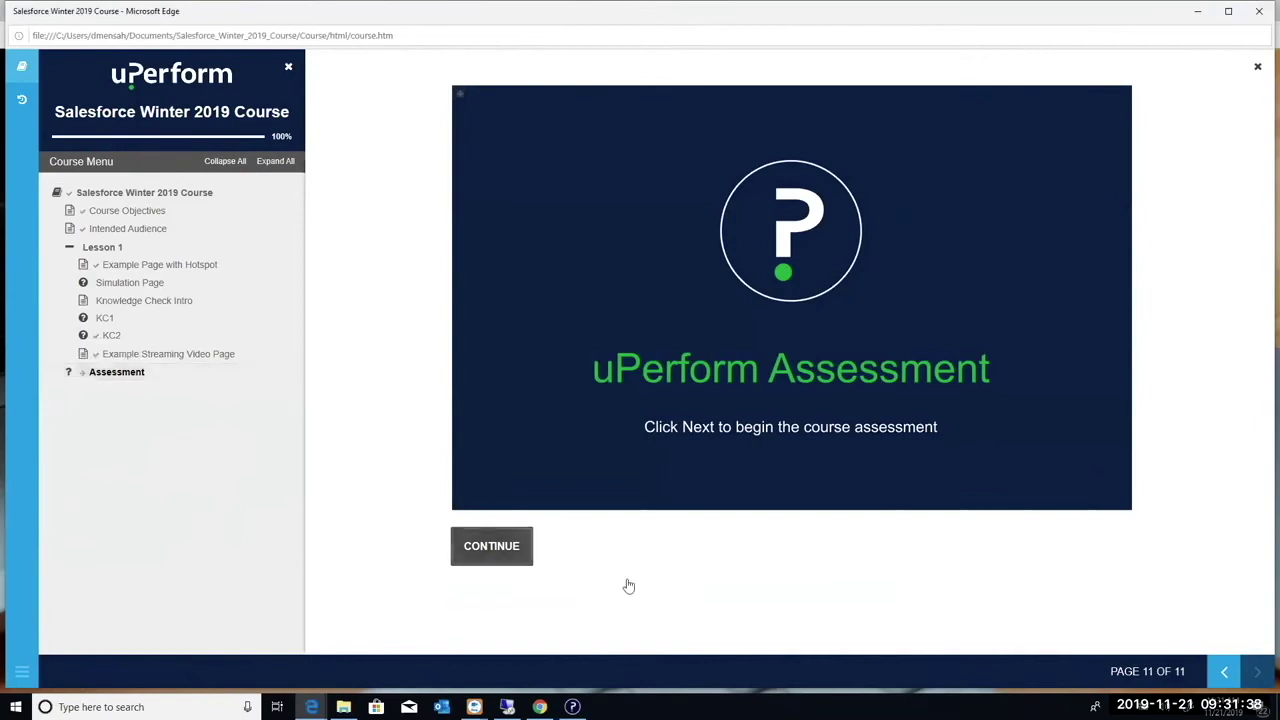
{"action": "left_click", "coordinate": [487, 548]}
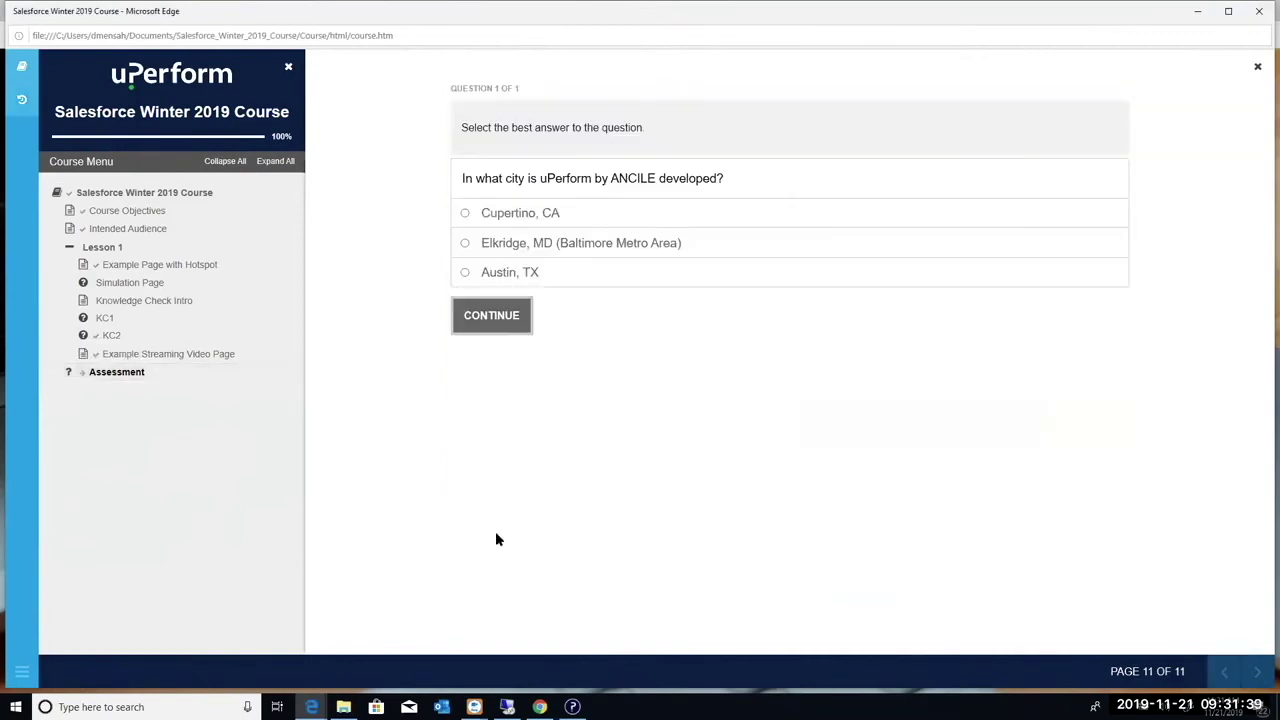
{"action": "left_click", "coordinate": [465, 244]}
{"action": "left_click", "coordinate": [503, 320]}
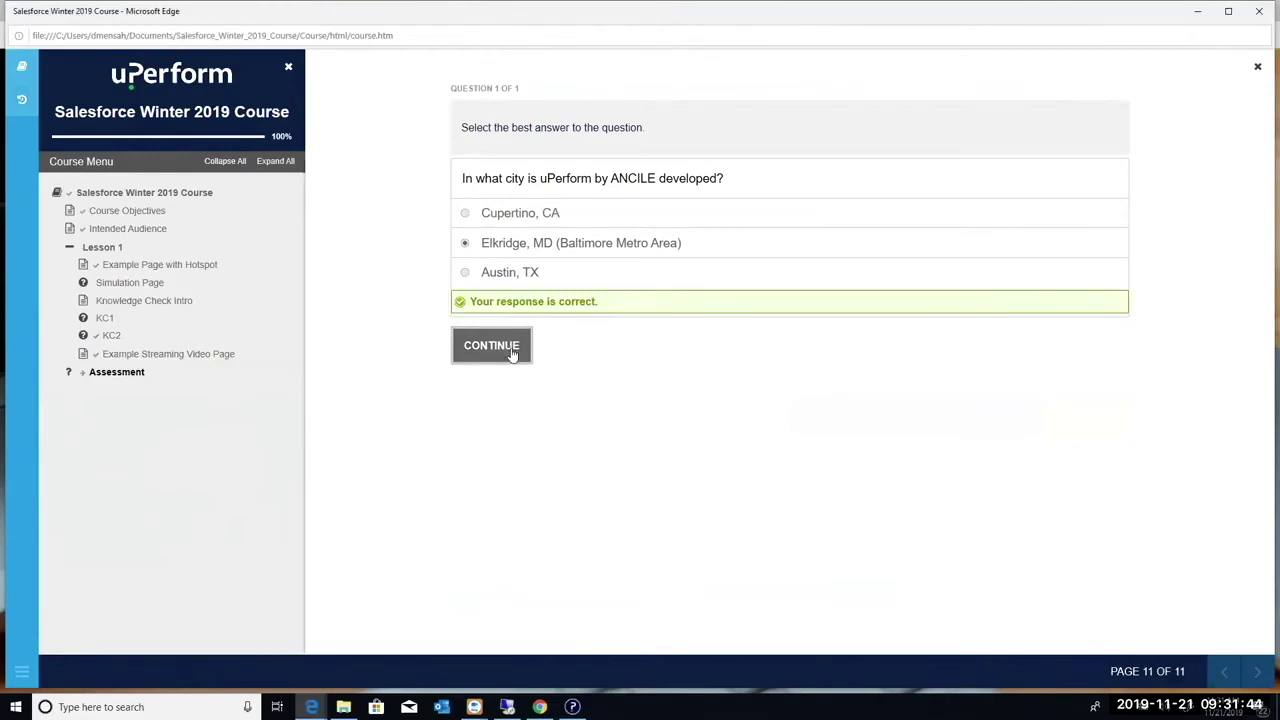
{"action": "left_click", "coordinate": [512, 350]}
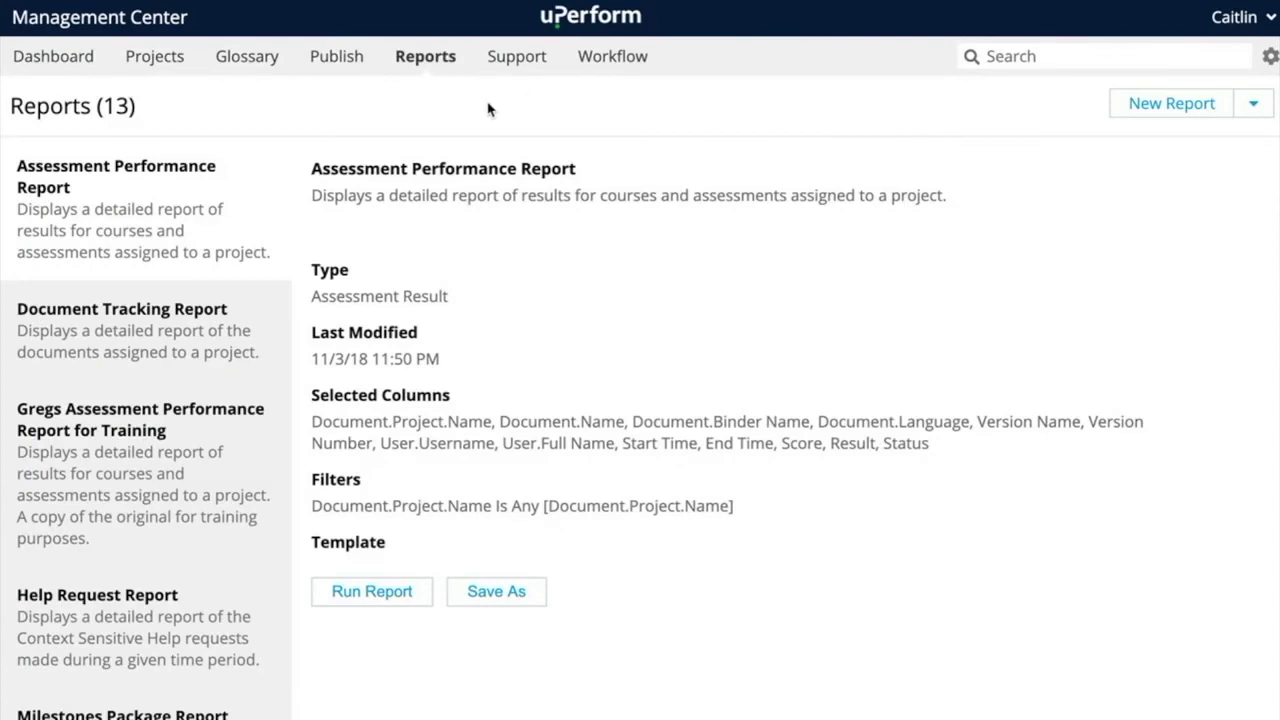
- Select the Website Usage Report in the Reports list and run it
{"action": "scroll", "coordinate": [222, 420], "scroll_direction": "down", "scroll_amount": 5}
{"action": "scroll", "coordinate": [229, 462], "scroll_direction": "down", "scroll_amount": 5}
{"action": "scroll", "coordinate": [229, 452], "scroll_direction": "down", "scroll_amount": 3}
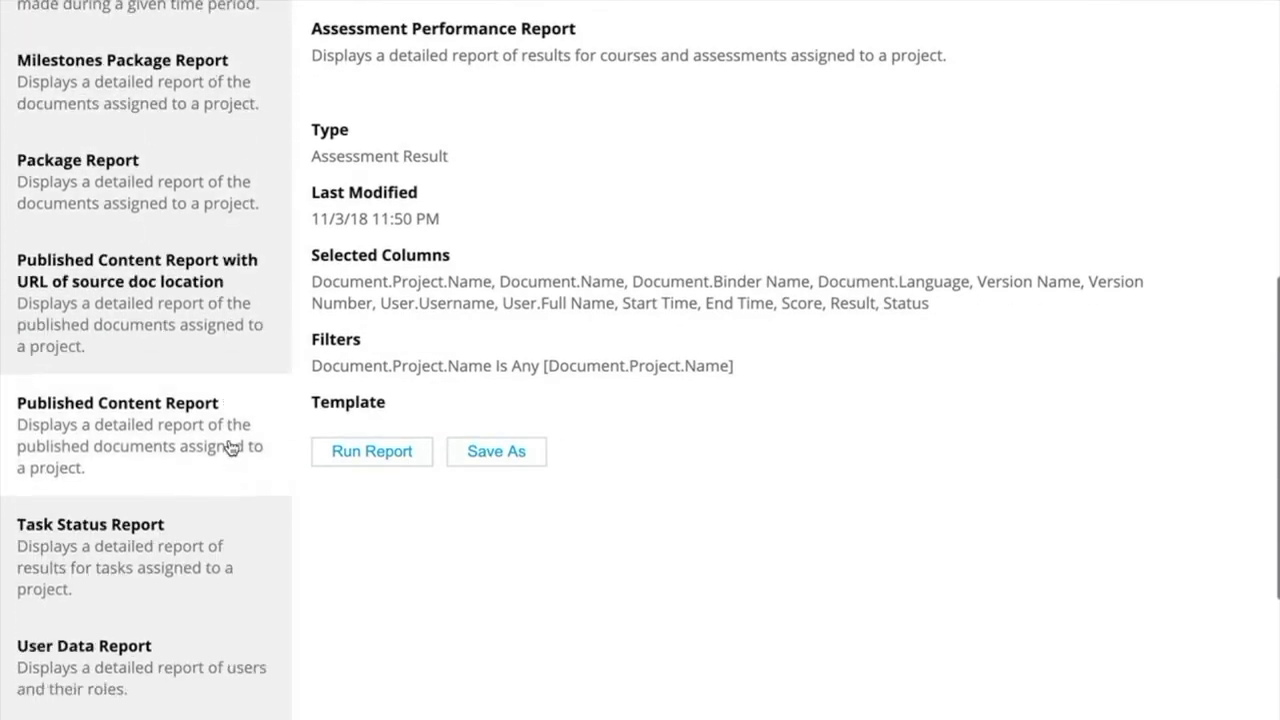
{"action": "scroll", "coordinate": [229, 450], "scroll_direction": "down", "scroll_amount": 3}
{"action": "scroll", "coordinate": [227, 451], "scroll_direction": "down", "scroll_amount": 3}
{"action": "left_click", "coordinate": [180, 525]}
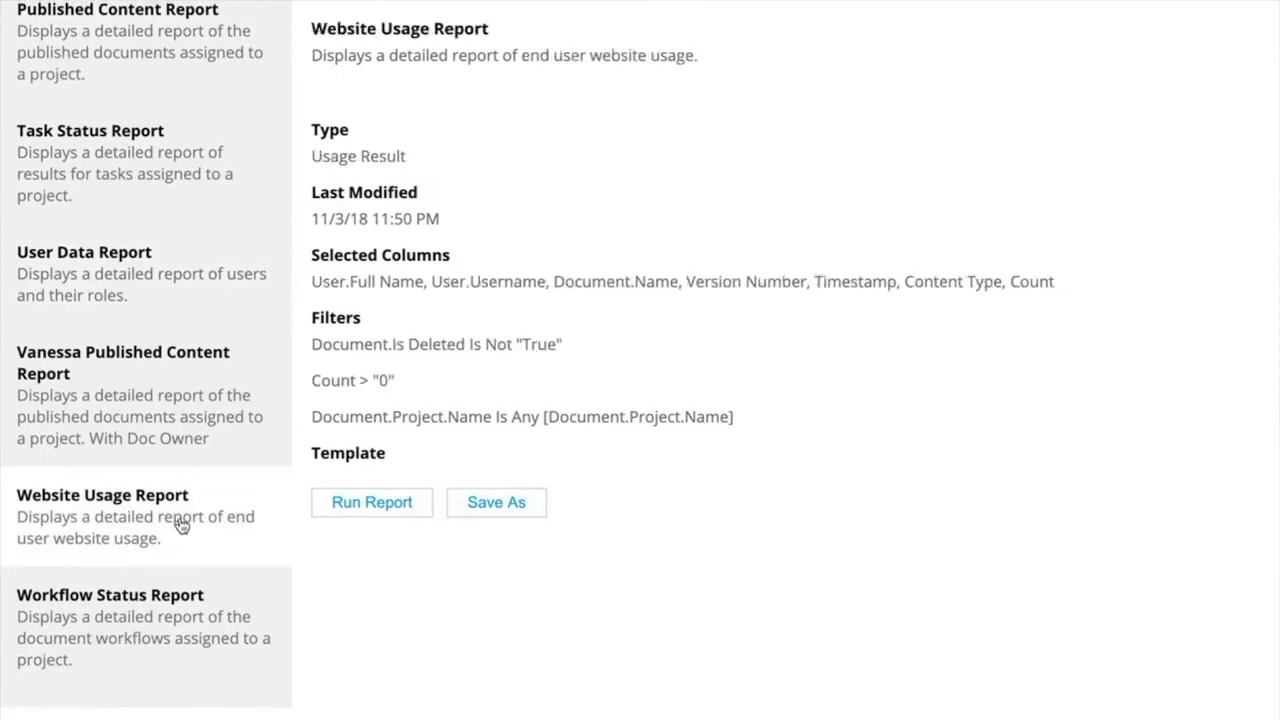
{"action": "left_click", "coordinate": [364, 510]}
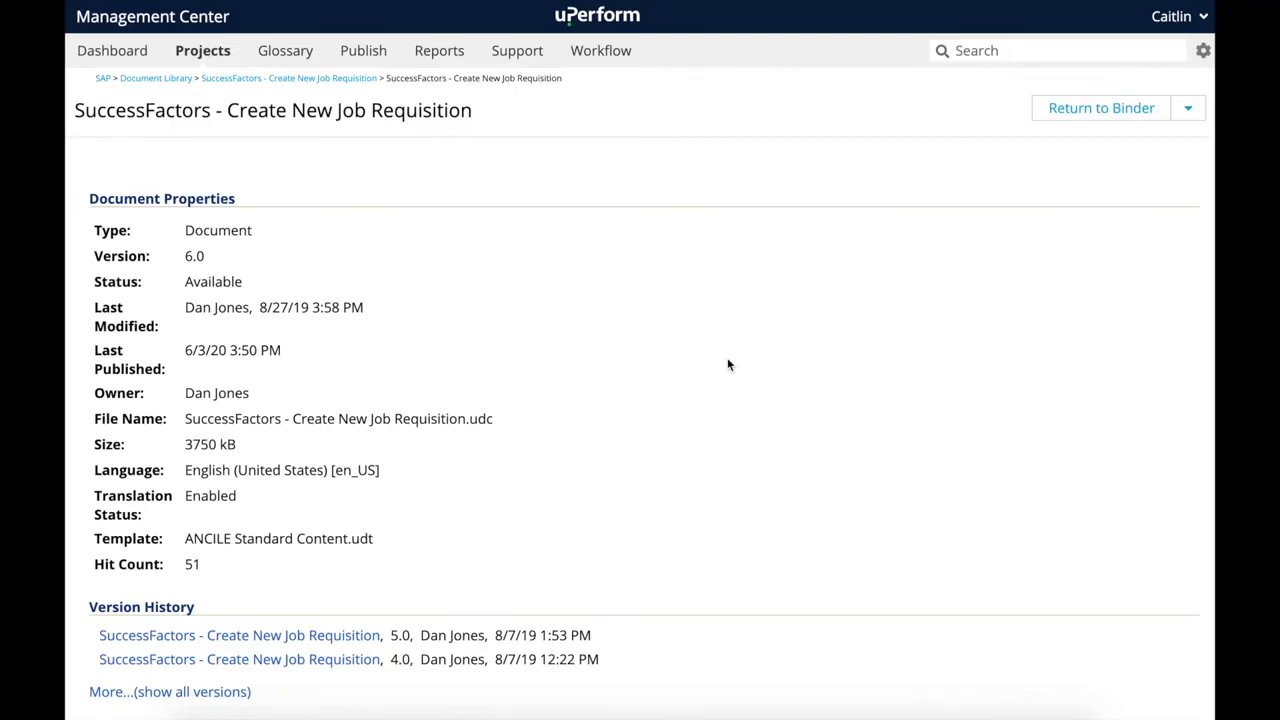
- Show every version in the version history, then open the favourite personal folder
{"action": "scroll", "coordinate": [580, 500], "scroll_direction": "down", "scroll_amount": 2}
{"action": "left_click", "coordinate": [245, 498]}
{"action": "scroll", "coordinate": [743, 469], "scroll_direction": "down", "scroll_amount": 1}
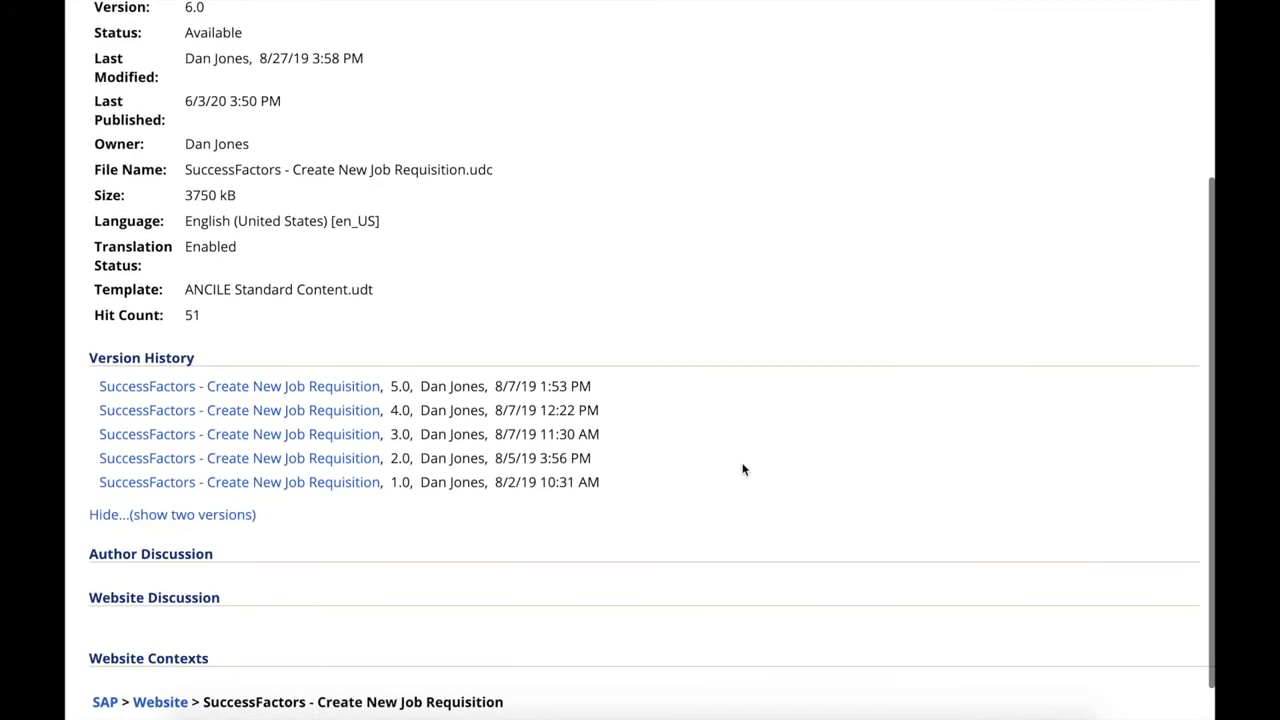
{"action": "scroll", "coordinate": [743, 469], "scroll_direction": "down", "scroll_amount": 1}
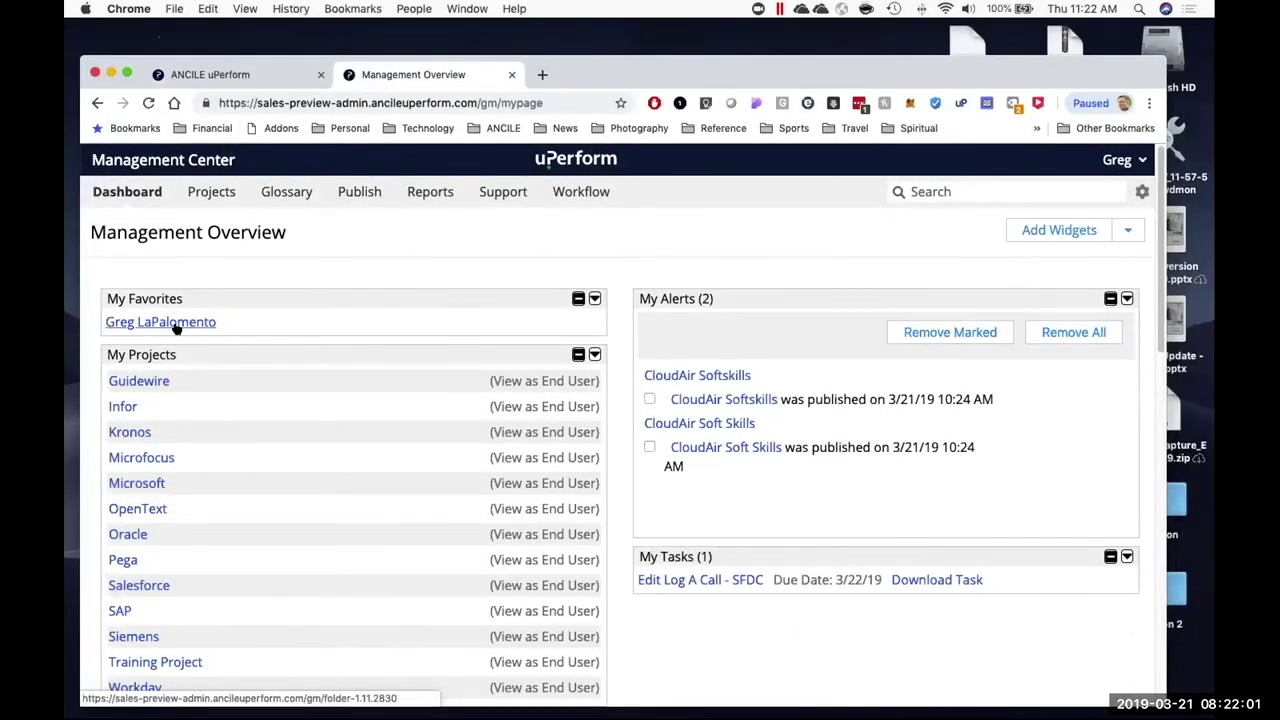
{"action": "left_click", "coordinate": [175, 324]}
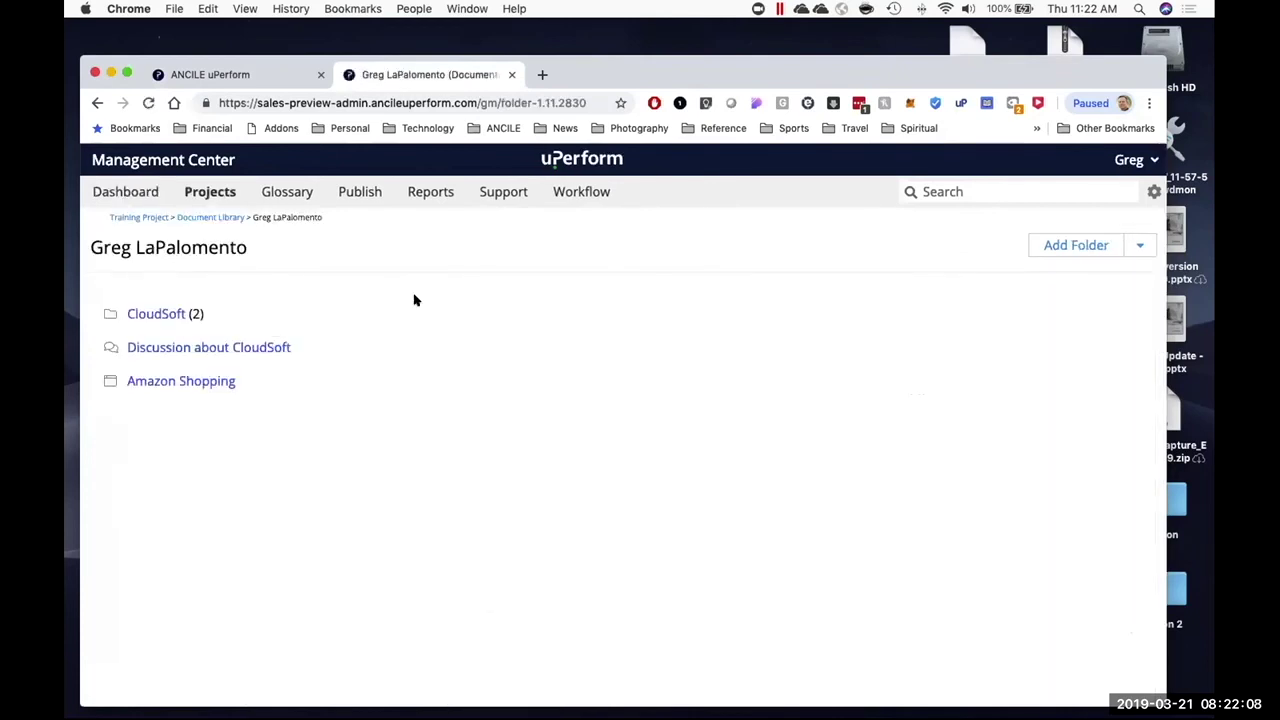
- Add managed document 'CloudSkill (published)' with CloudAir_Cp10_Published.zip as its source file
{"action": "left_click", "coordinate": [1130, 246]}
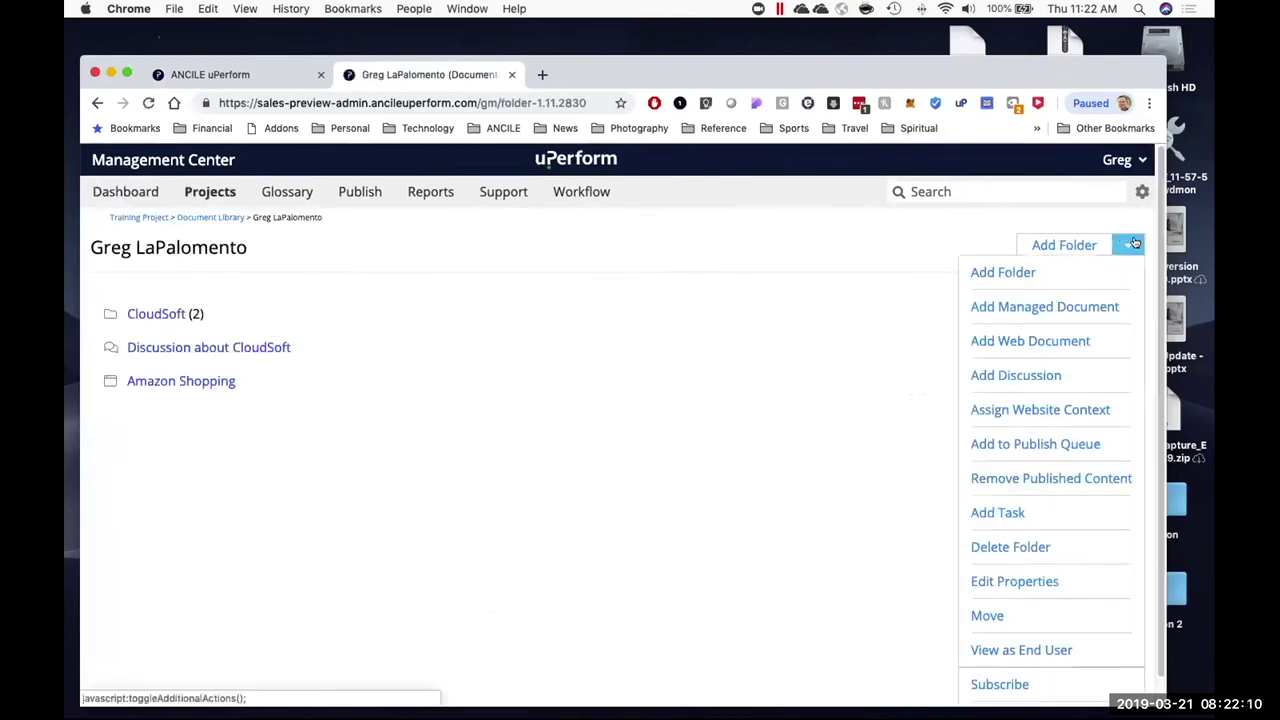
{"action": "left_click", "coordinate": [1076, 309]}
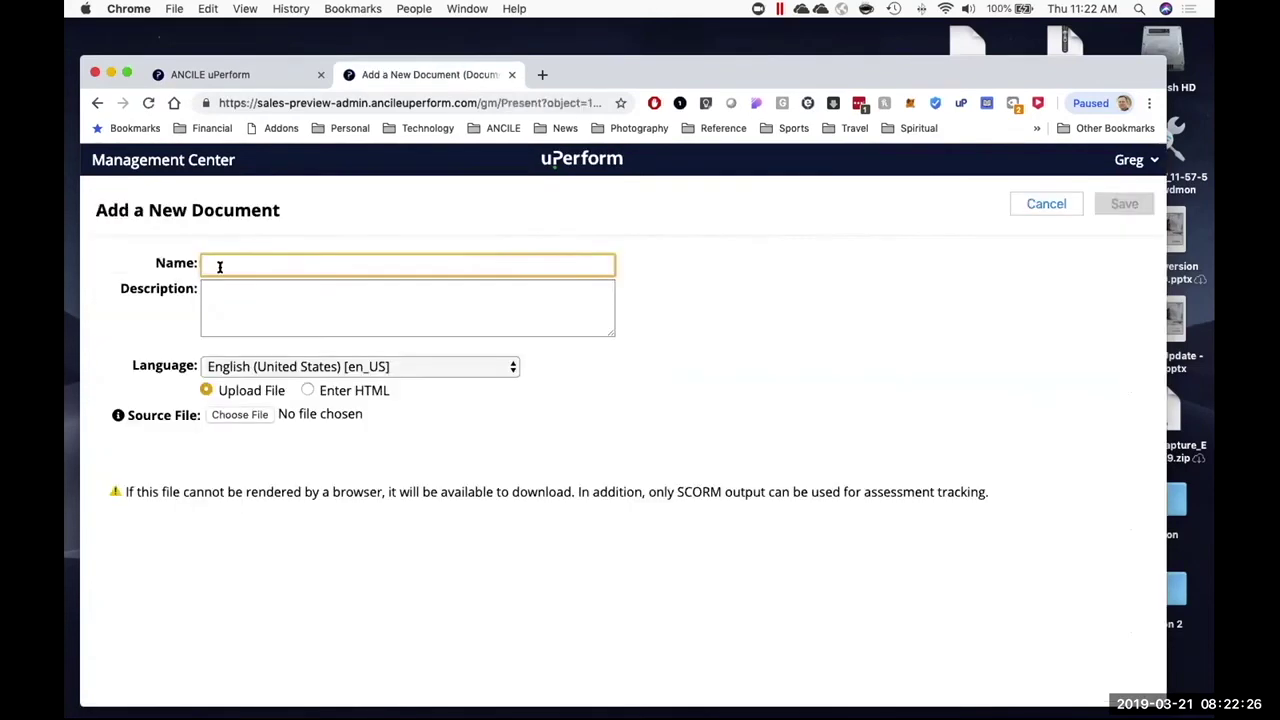
{"action": "type", "text": "CloudSkill (pu"}
{"action": "type", "text": "blished)"}
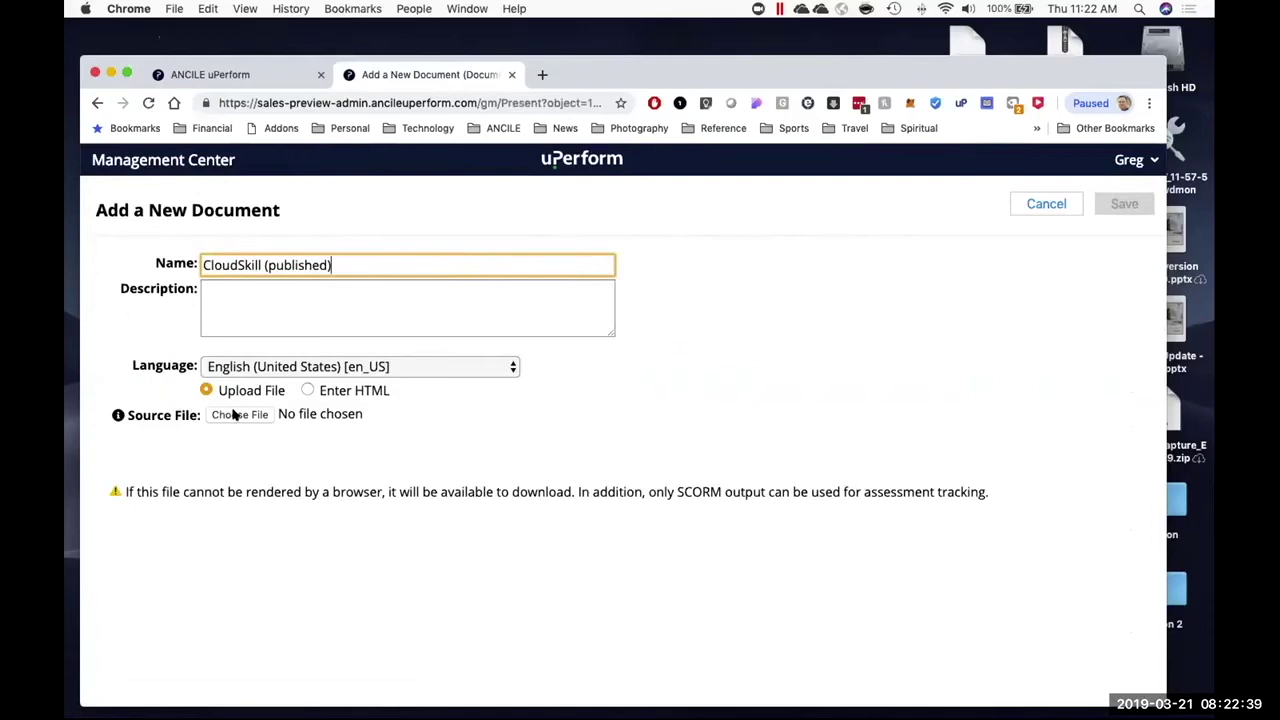
{"action": "left_click", "coordinate": [236, 414]}
{"action": "left_click", "coordinate": [272, 177]}
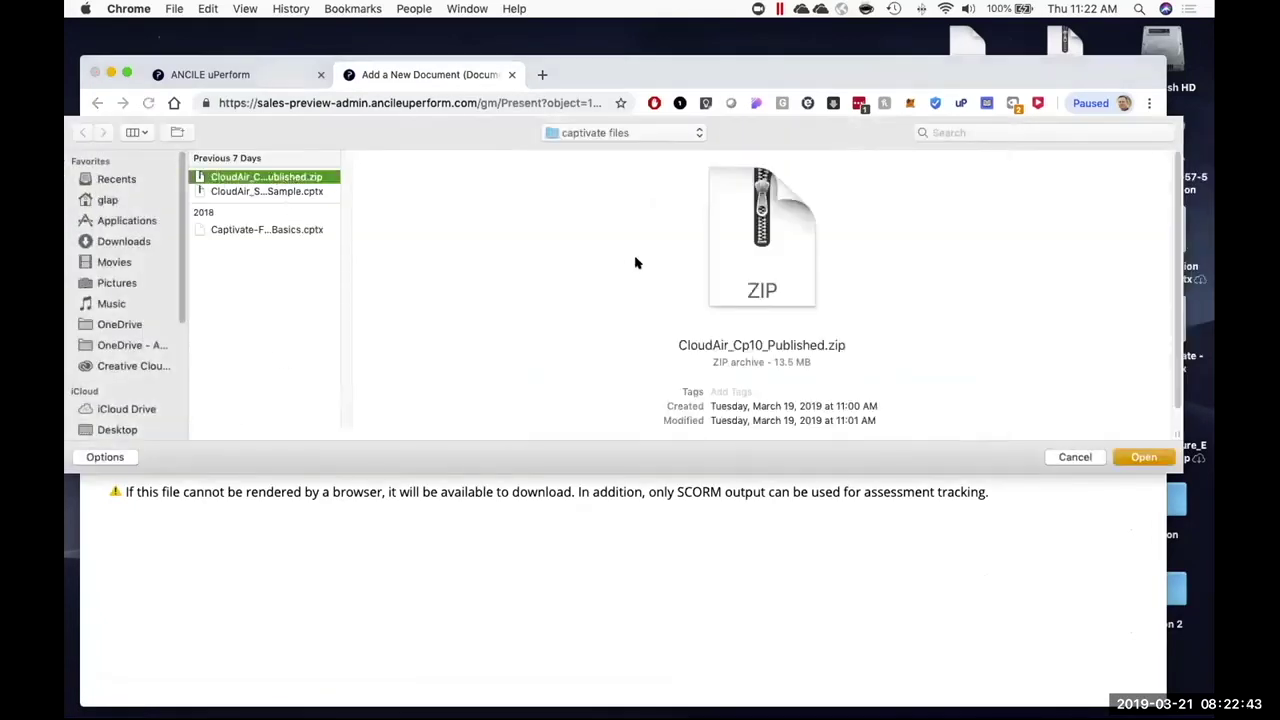
{"action": "left_click", "coordinate": [1143, 457]}
{"action": "left_click", "coordinate": [1118, 202]}
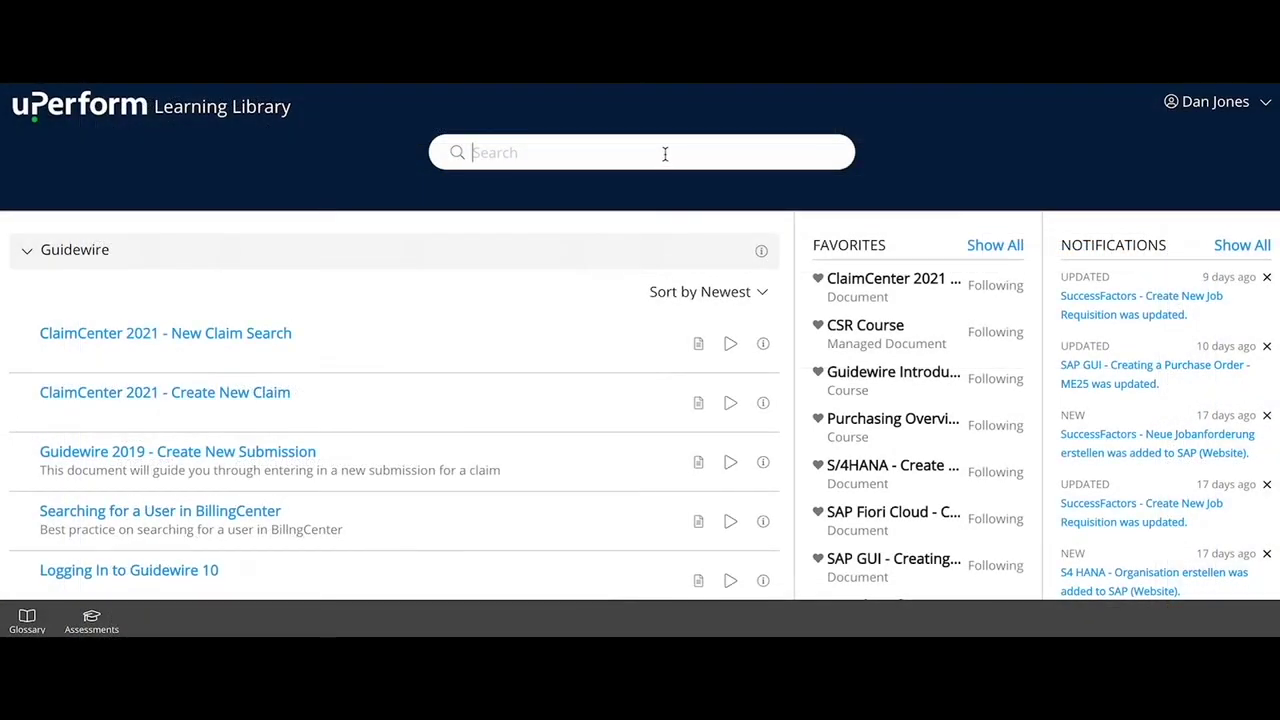
- Search 'create new job', open the SuccessFactors Create New Job Requisition procedure, and view its More options
{"action": "type", "text": "create new job"}
{"action": "key", "text": "Return"}
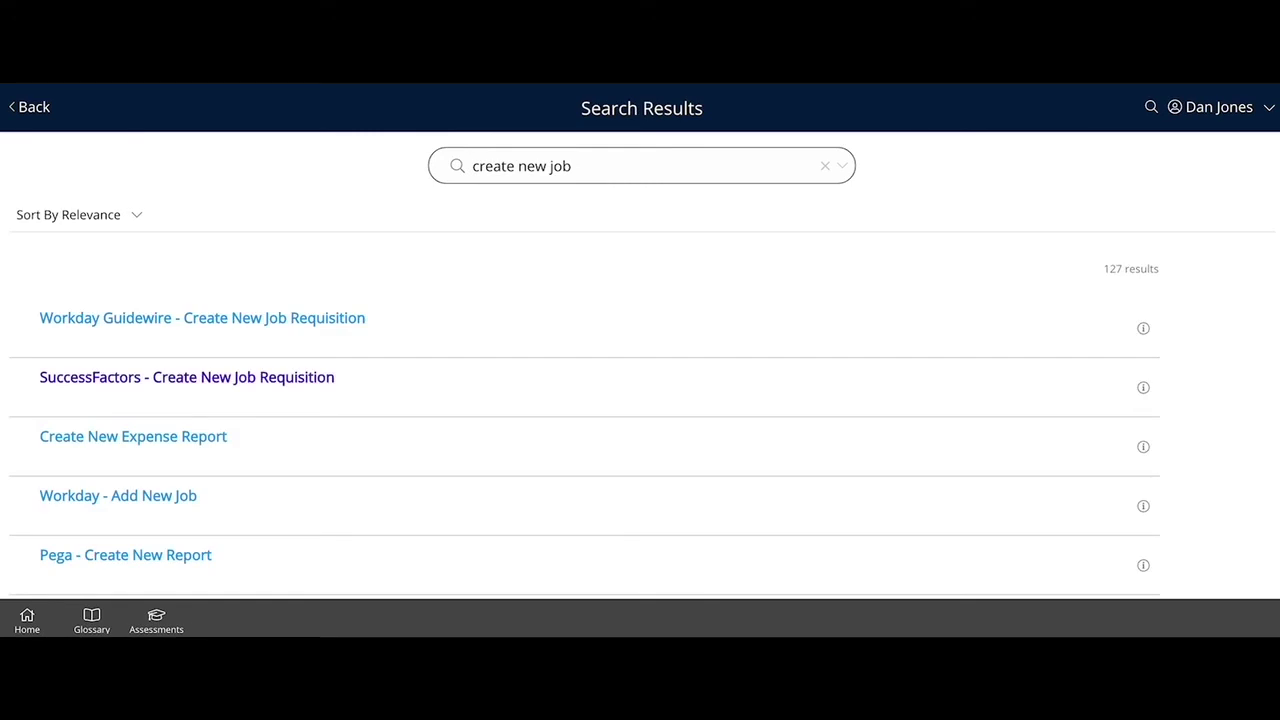
{"action": "left_click", "coordinate": [318, 377]}
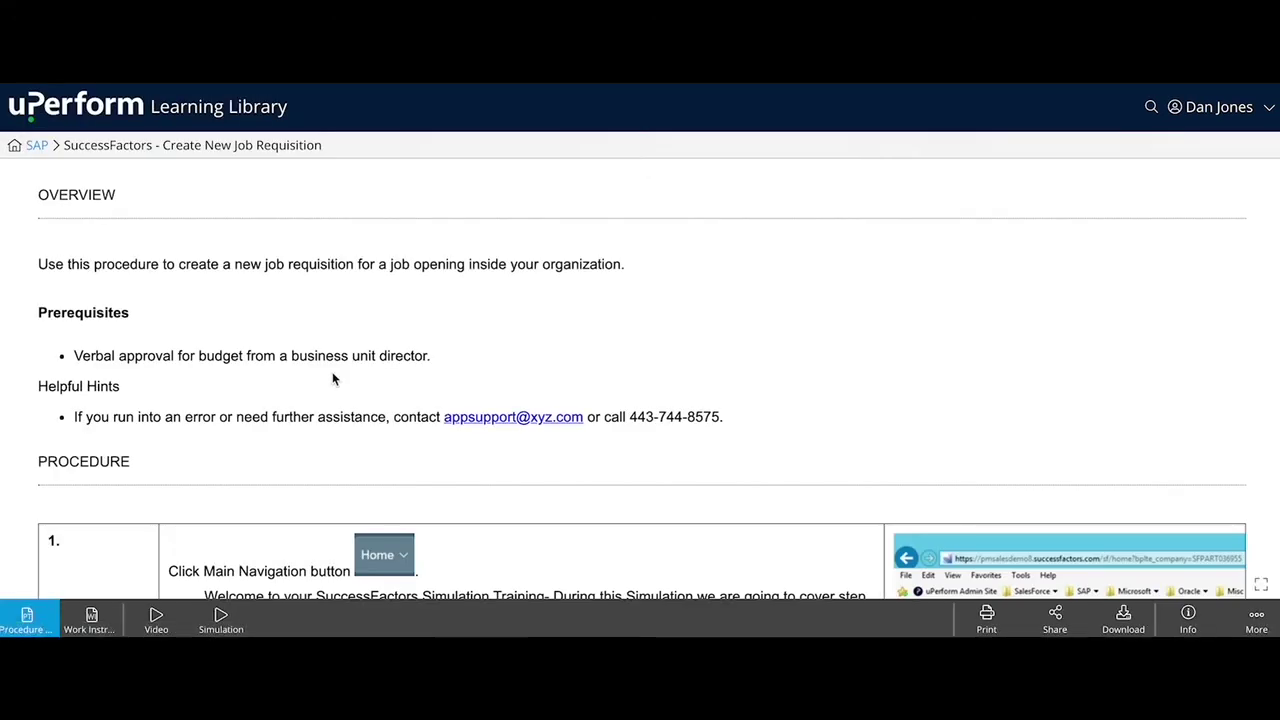
{"action": "scroll", "coordinate": [885, 338], "scroll_direction": "down", "scroll_amount": 2}
{"action": "scroll", "coordinate": [885, 338], "scroll_direction": "down", "scroll_amount": 1}
{"action": "scroll", "coordinate": [885, 338], "scroll_direction": "down", "scroll_amount": 3}
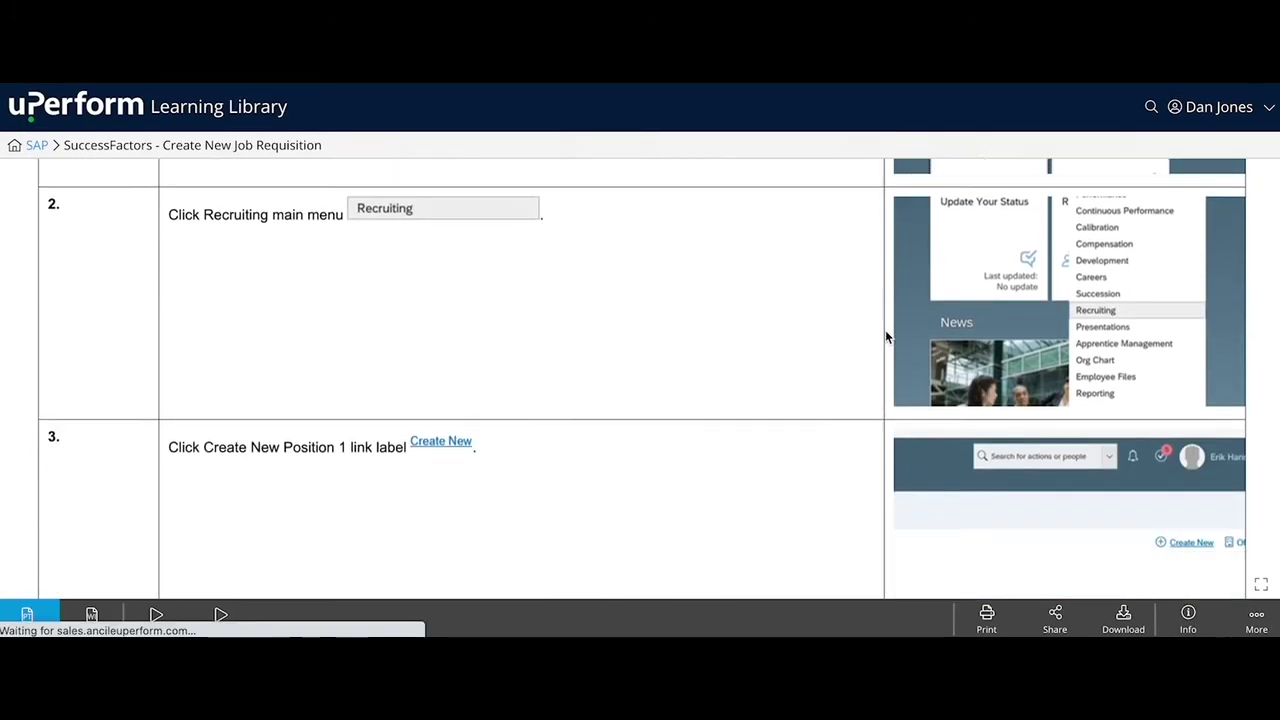
{"action": "scroll", "coordinate": [885, 338], "scroll_direction": "down", "scroll_amount": 3}
{"action": "left_click", "coordinate": [1256, 618]}
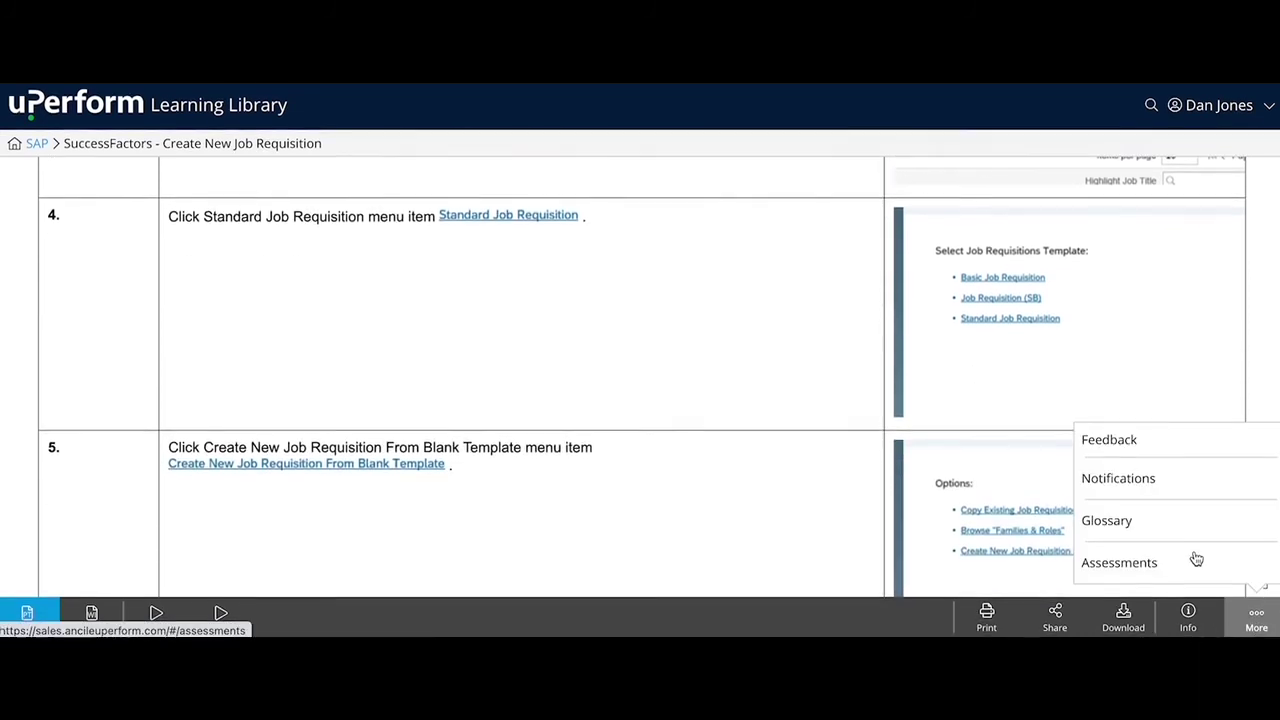